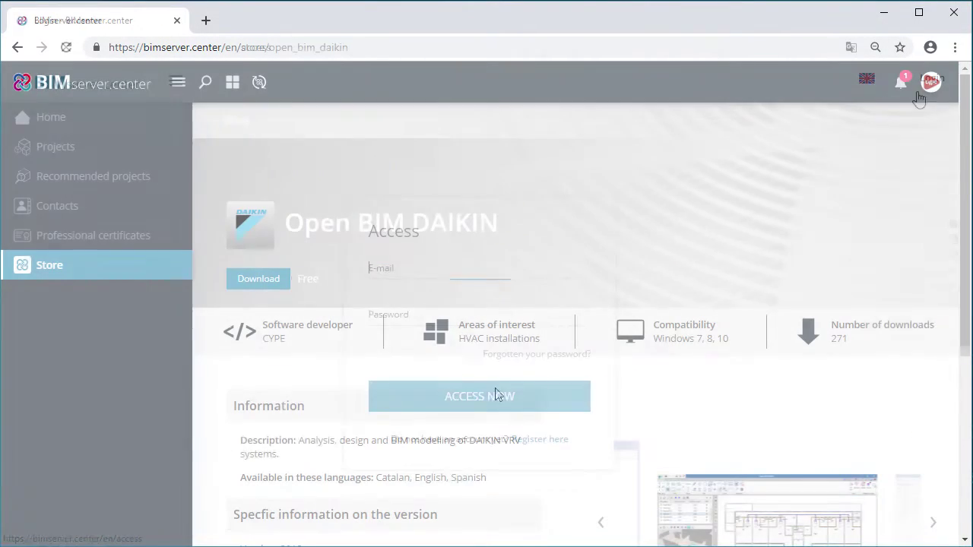
# Download Open BIM DAIKIN from its BIMserver.center store page.
pyautogui.click(263, 282)
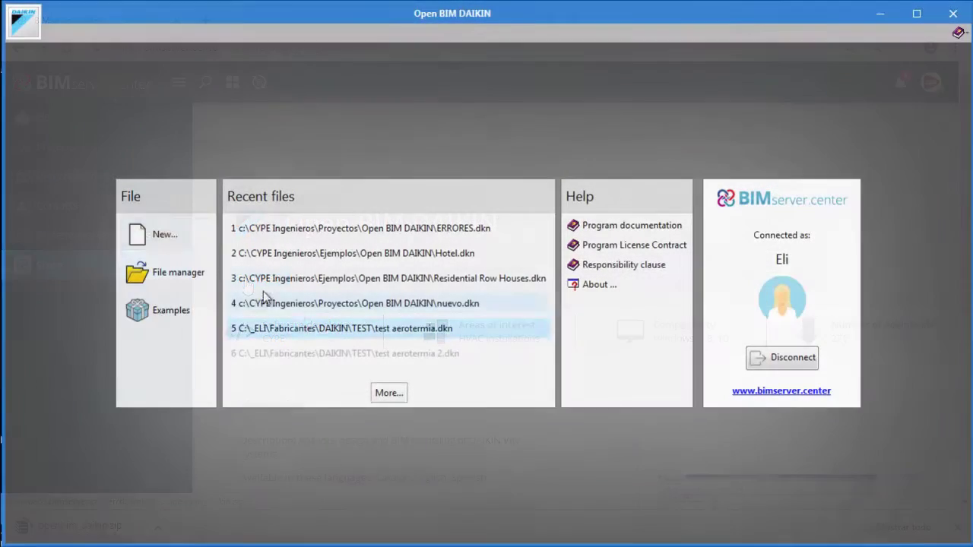
# Create a new project named Hotel and accept it.
pyautogui.click(172, 238)
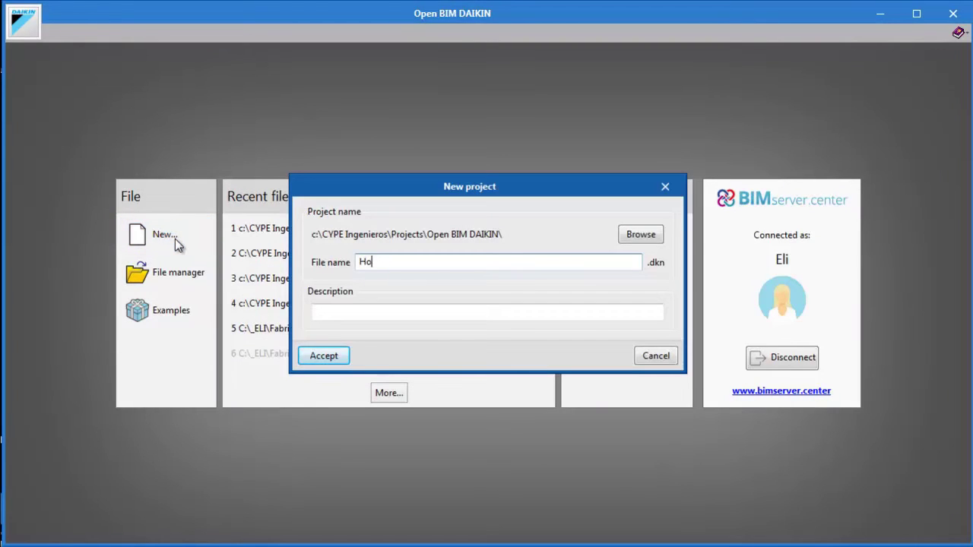
pyautogui.click(306, 351)
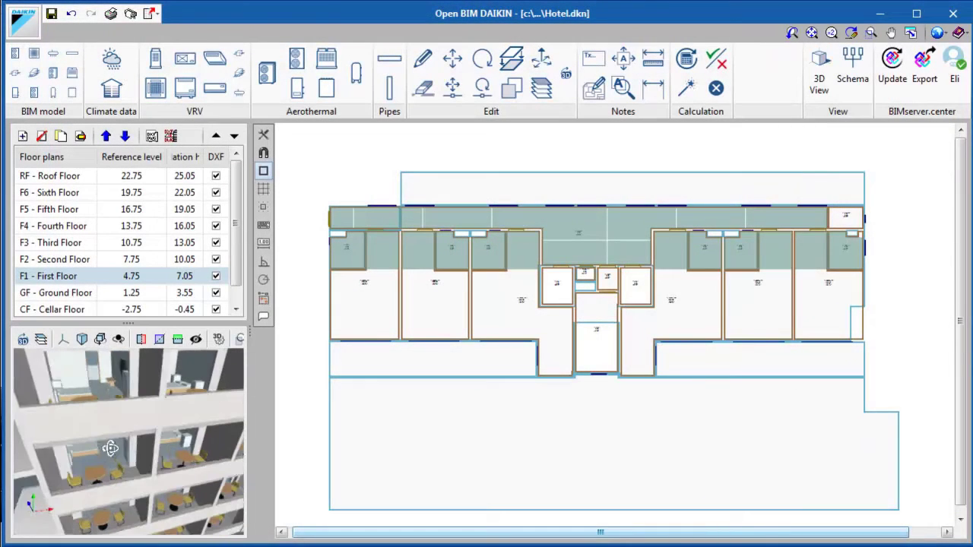
# Check F1 Room 101's space loads in its properties, closing without changes.
pyautogui.moveTo(110, 448); pyautogui.dragTo(112, 450)
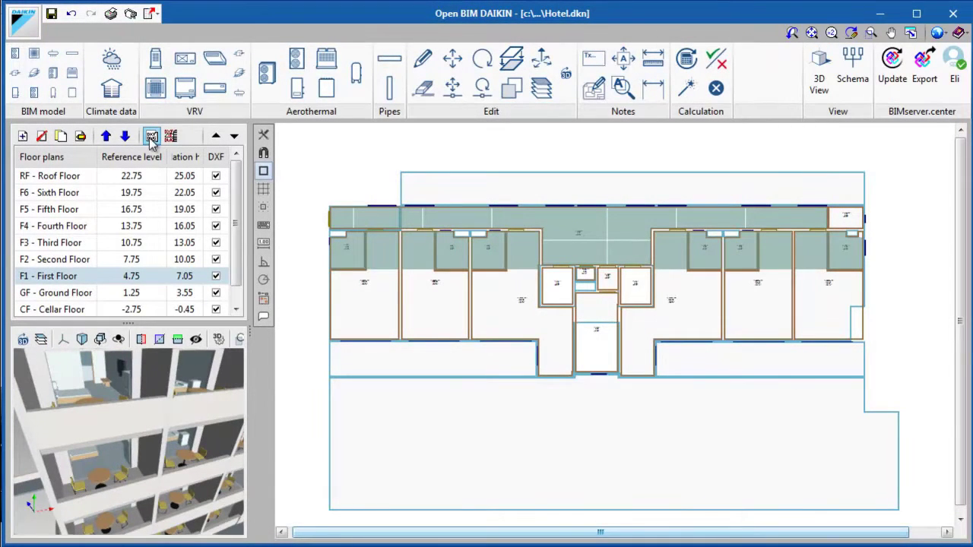
pyautogui.scroll(2, 343, 301)
pyautogui.scroll(3, 365, 291)
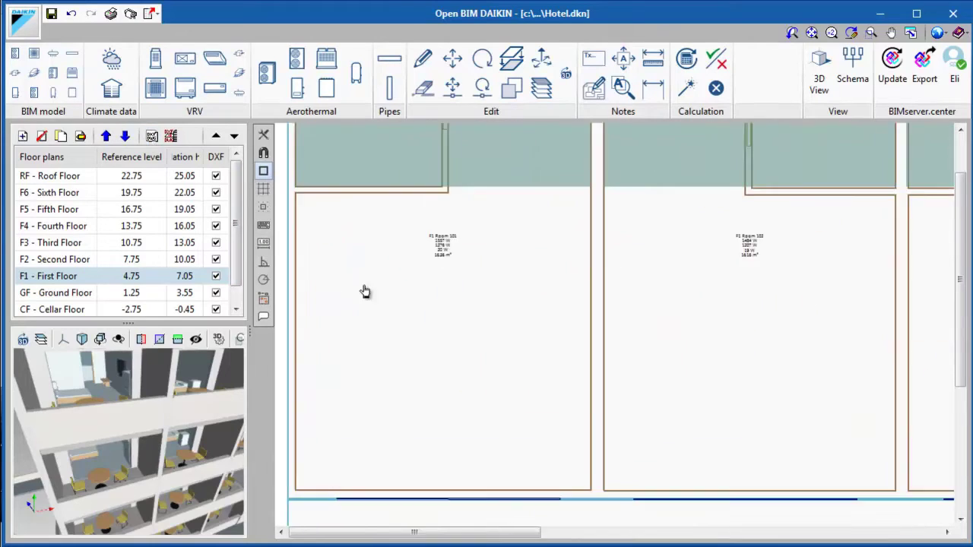
pyautogui.moveTo(435, 260); pyautogui.dragTo(483, 327, button='middle')
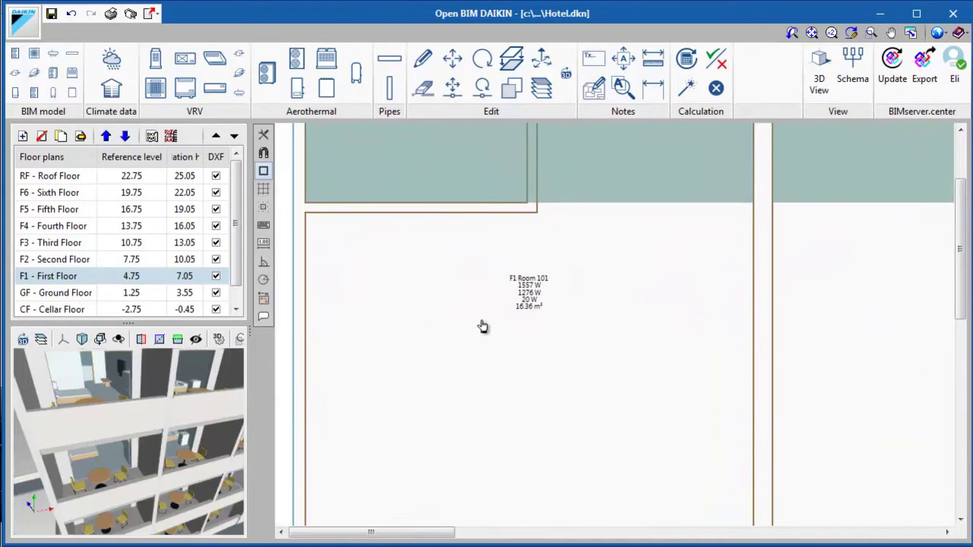
pyautogui.click(487, 219)
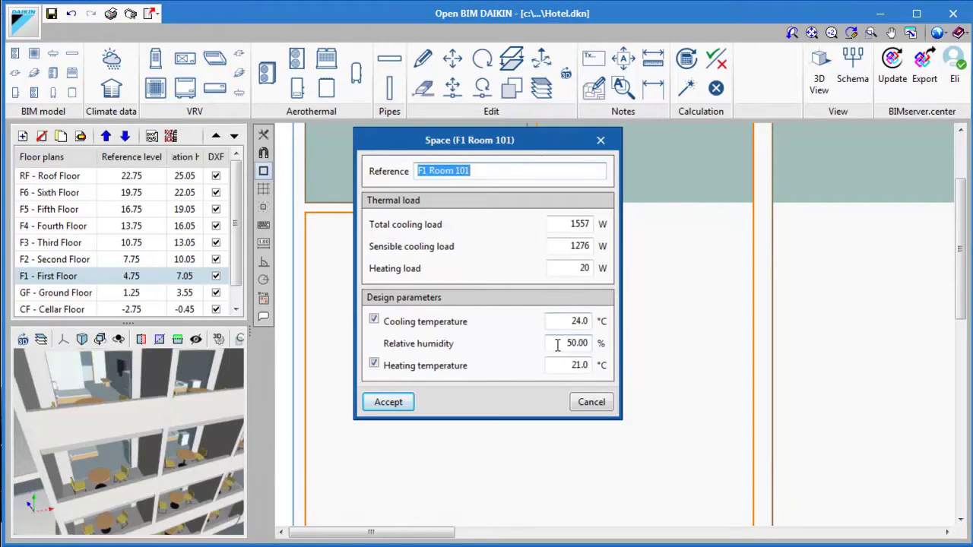
pyautogui.click(583, 405)
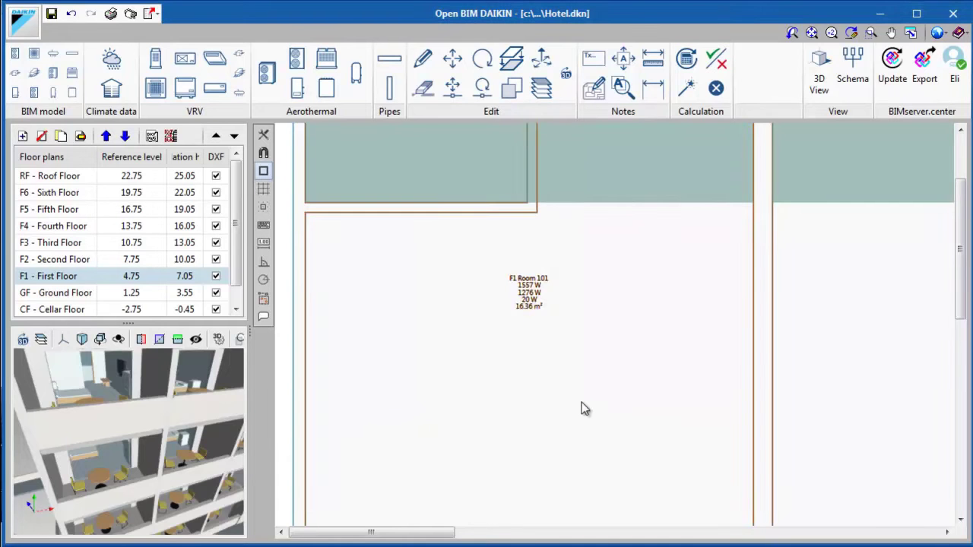
# Import ASHRAE weather data into the project's Location climate data.
pyautogui.scroll(-3, 582, 406)
pyautogui.scroll(1, 532, 395)
pyautogui.moveTo(495, 387); pyautogui.dragTo(465, 391, button='middle')
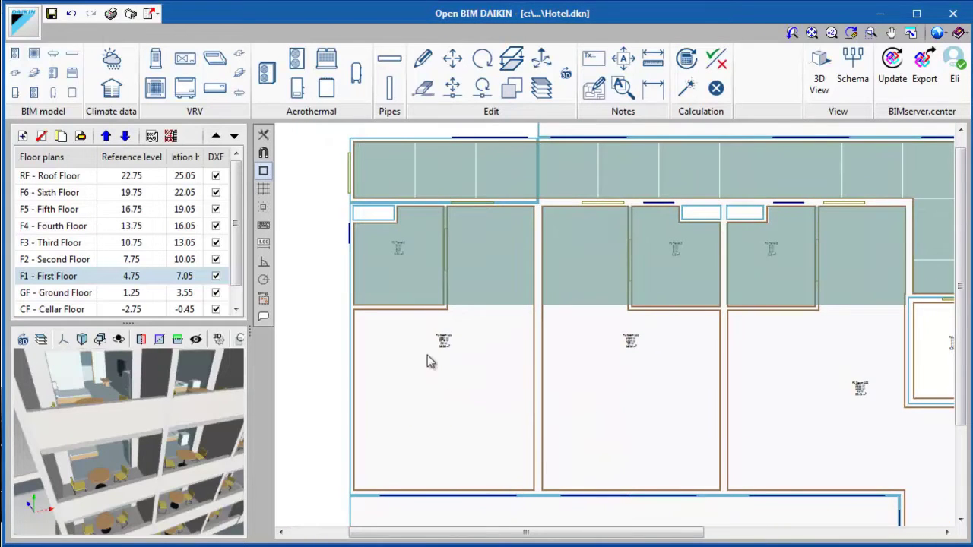
pyautogui.click(123, 66)
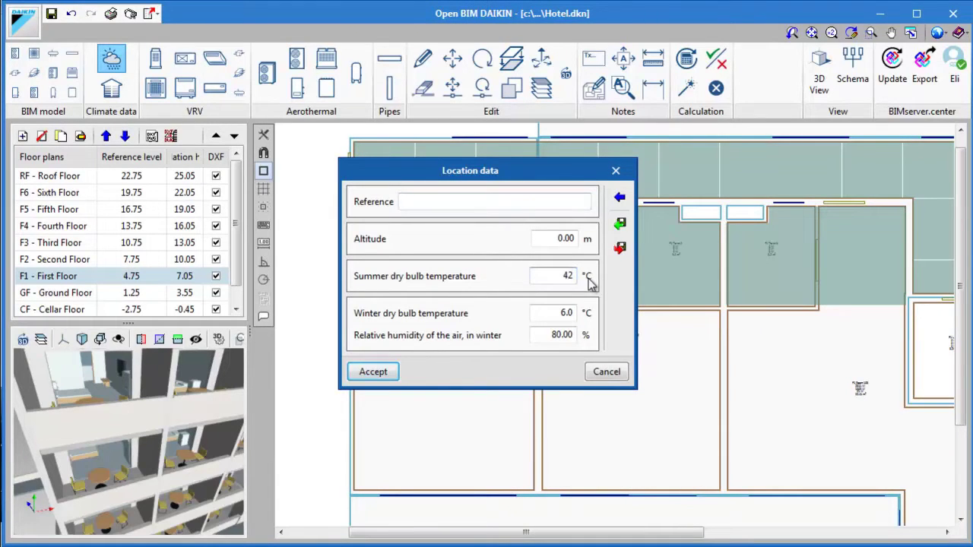
pyautogui.click(616, 201)
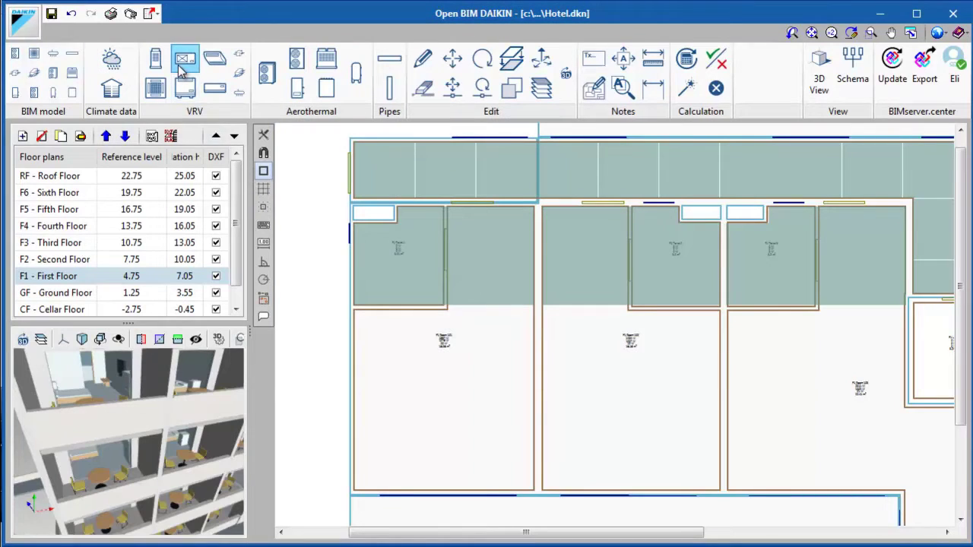
# Configure a ducted VRV indoor unit as model FXSQ15A for placement in the rooms.
pyautogui.click(181, 68)
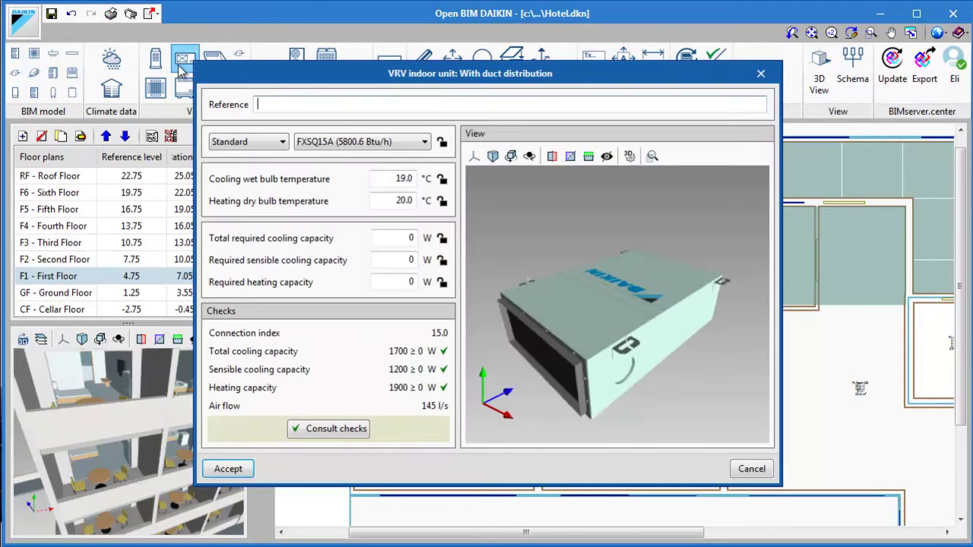
pyautogui.click(402, 148)
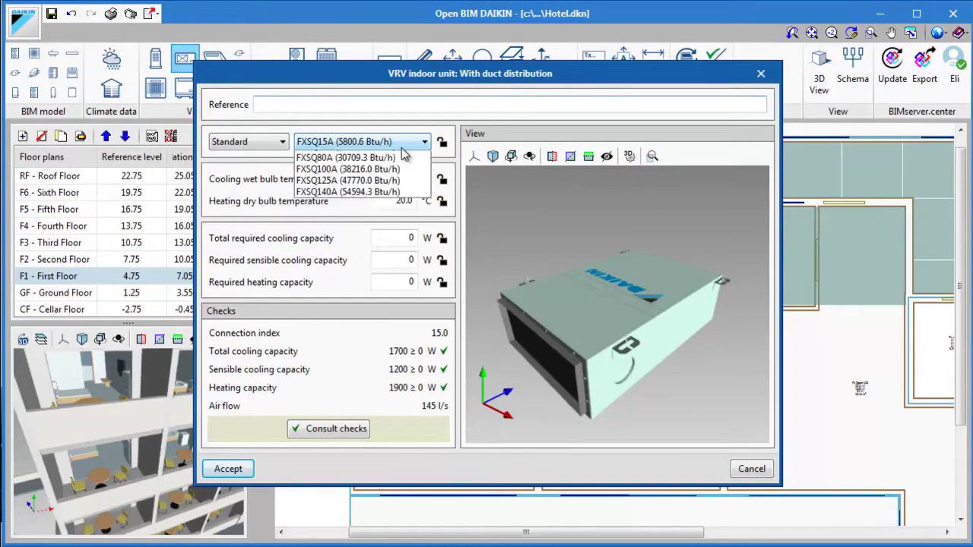
pyautogui.click(403, 154)
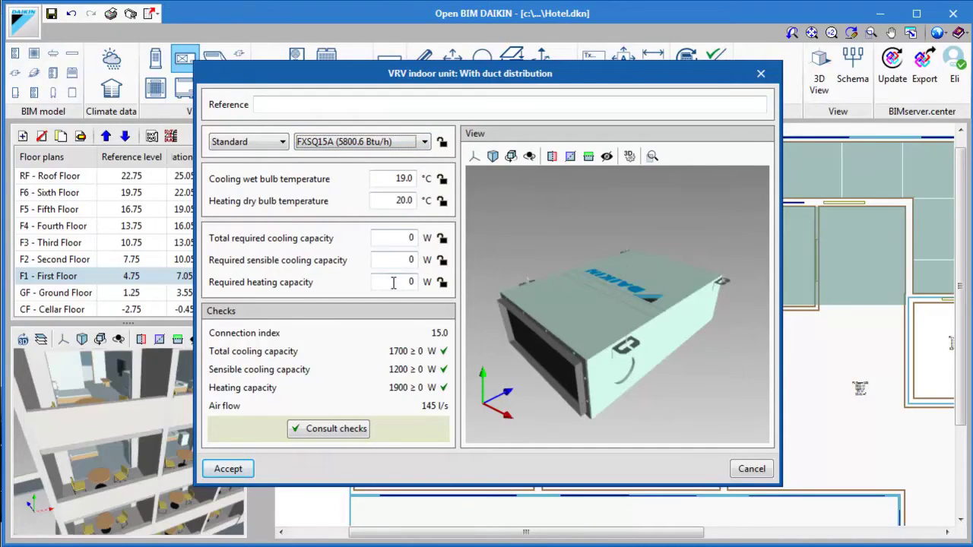
pyautogui.moveTo(562, 358); pyautogui.dragTo(524, 396)
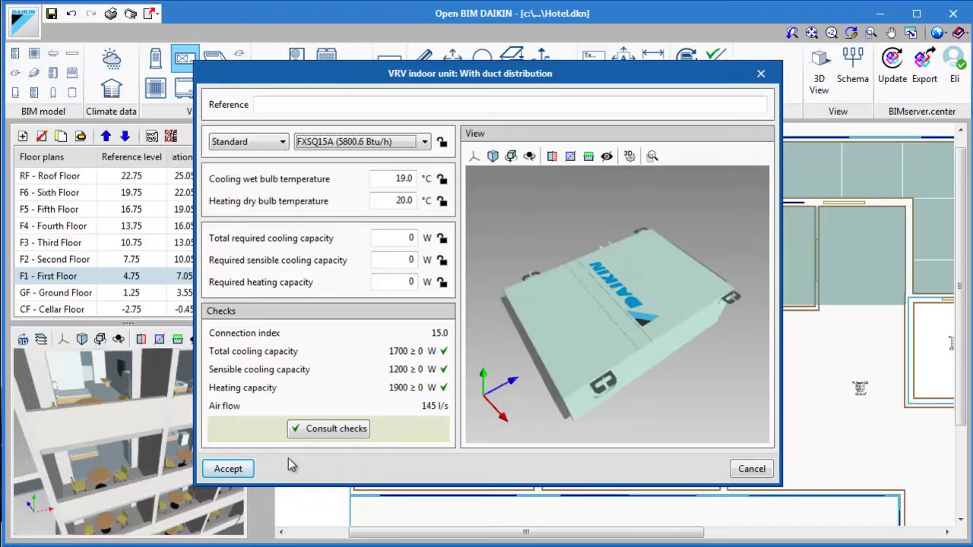
pyautogui.click(228, 469)
pyautogui.scroll(2, 503, 260)
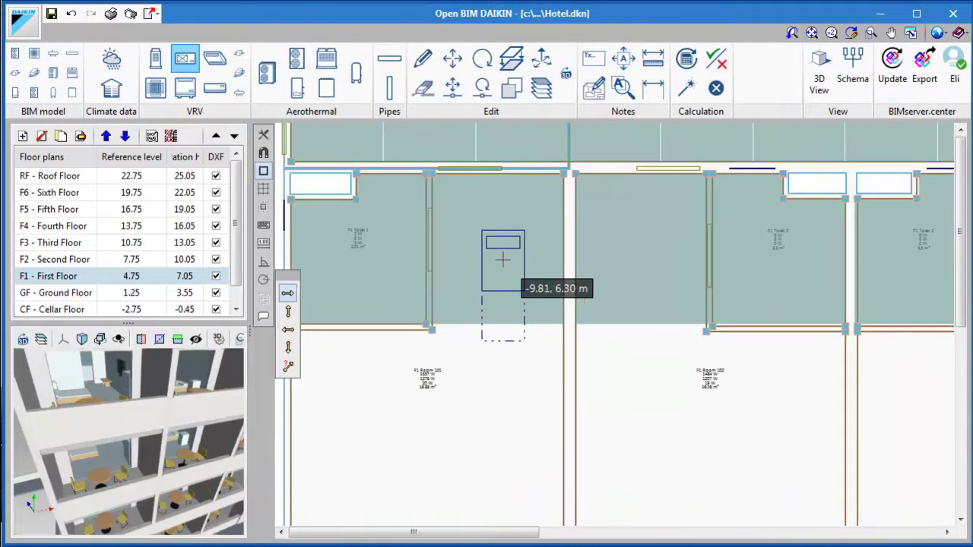
pyautogui.scroll(1, 502, 260)
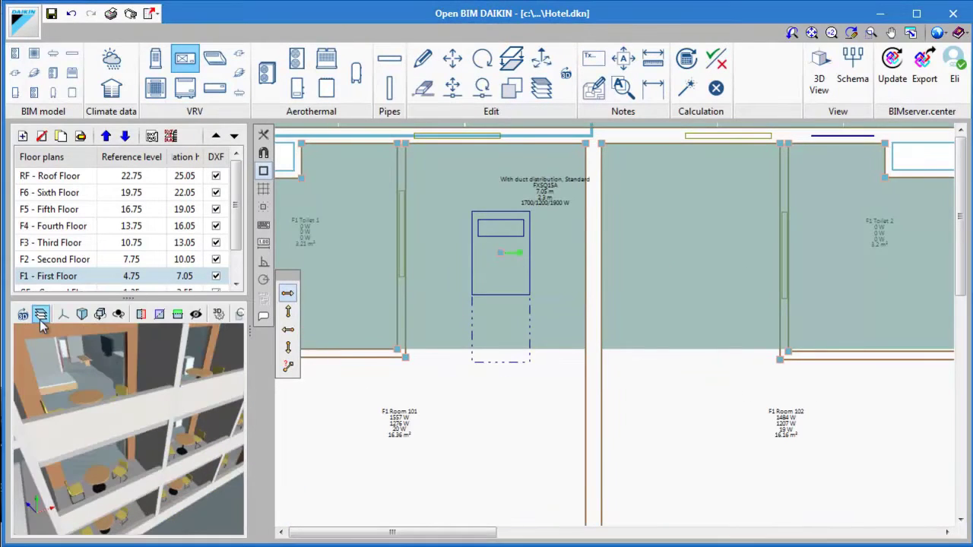
# Hide CYPETHERM LOADS and Hotel furniture in the 3D view.
pyautogui.click(40, 315)
pyautogui.click(290, 129)
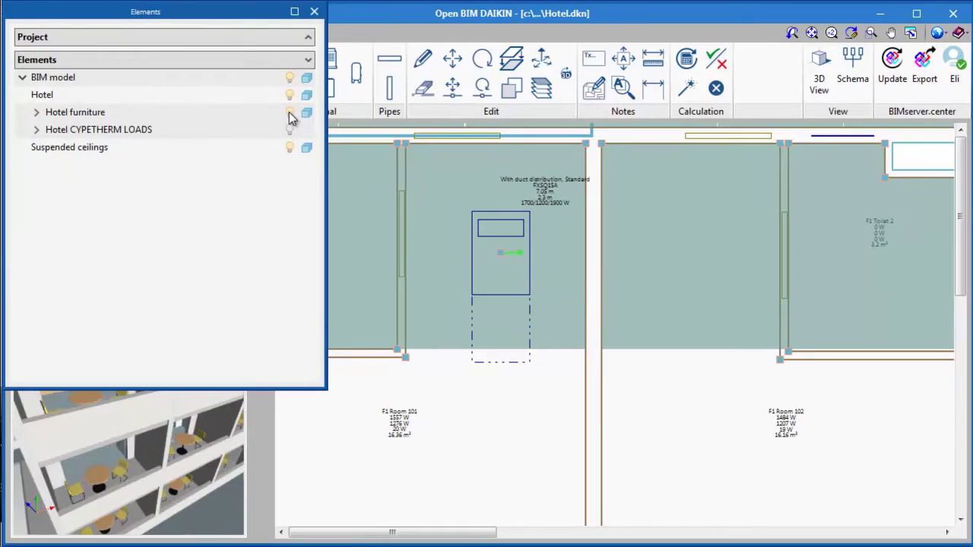
pyautogui.click(291, 112)
pyautogui.click(314, 12)
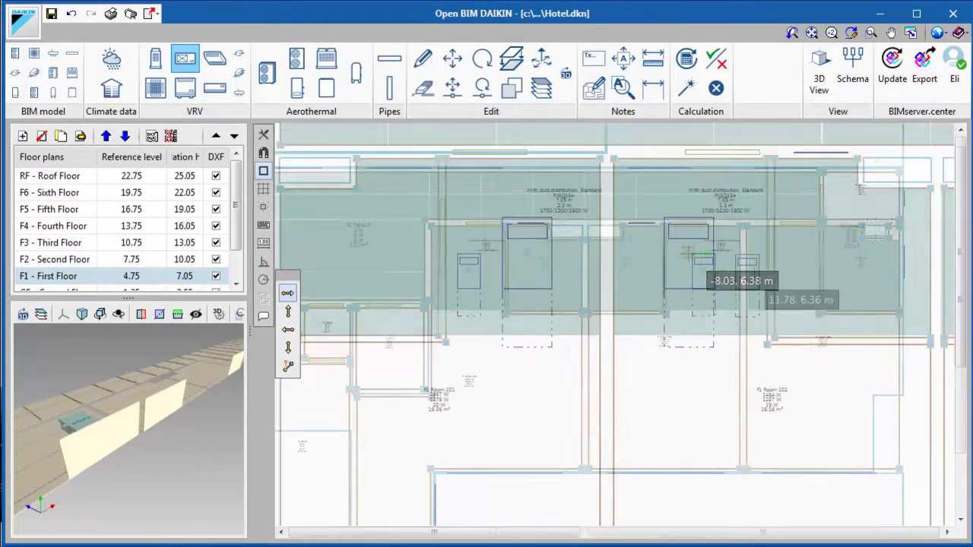
pyautogui.scroll(-2, 810, 289)
pyautogui.scroll(-2, 810, 380)
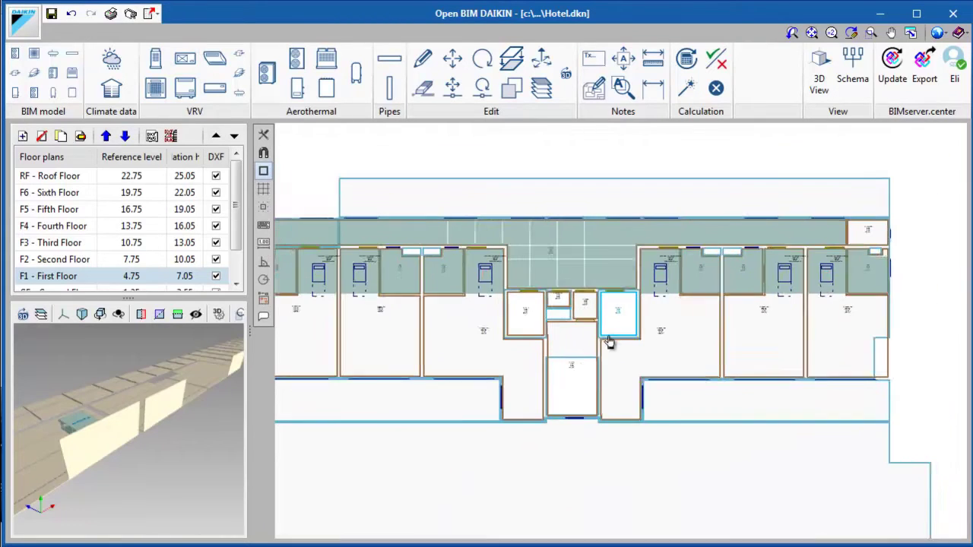
# Complete the horizontal pipe network linking the first-floor indoor units.
pyautogui.click(389, 58)
pyautogui.click(317, 306)
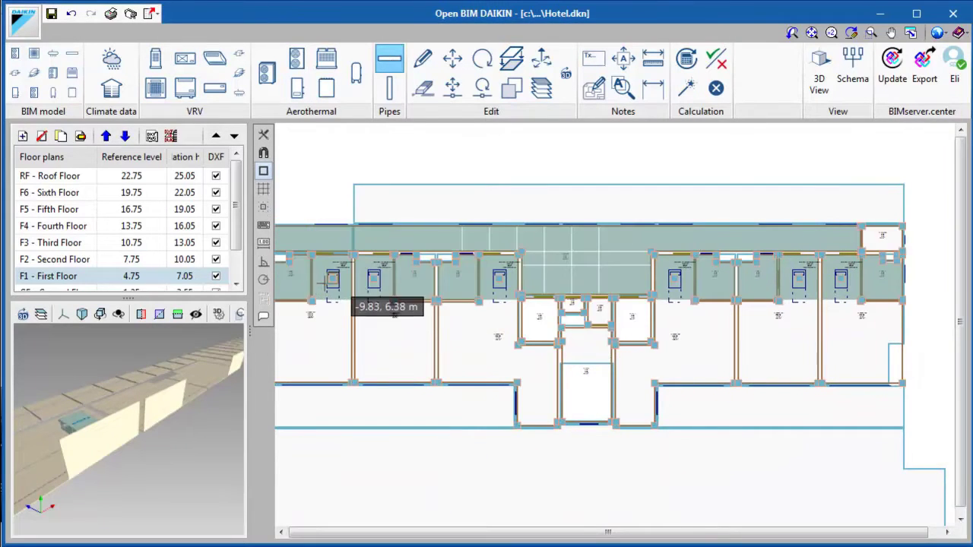
pyautogui.scroll(1, 328, 281)
pyautogui.scroll(1, 329, 281)
pyautogui.scroll(-1, 332, 156)
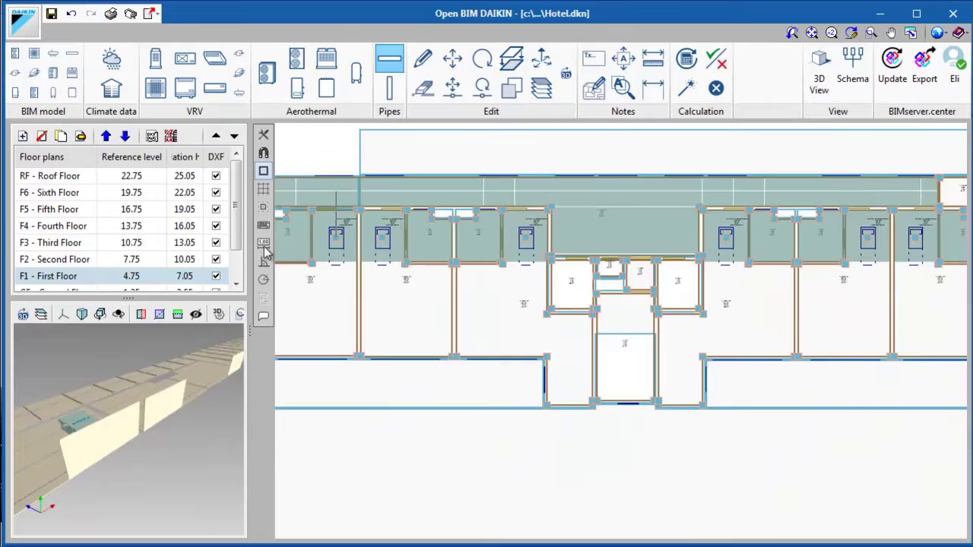
pyautogui.click(337, 214)
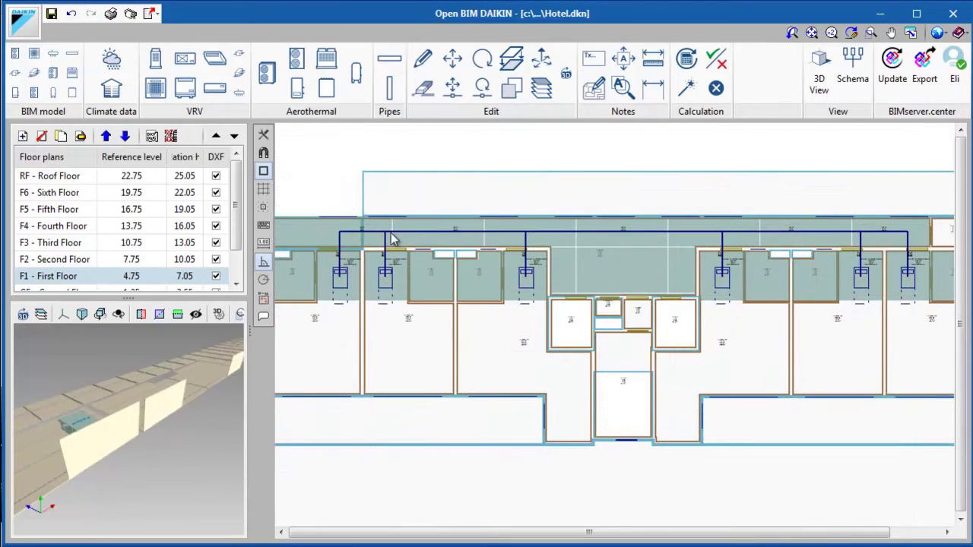
# Insert simple flow selector units into the pipe network.
pyautogui.click(238, 55)
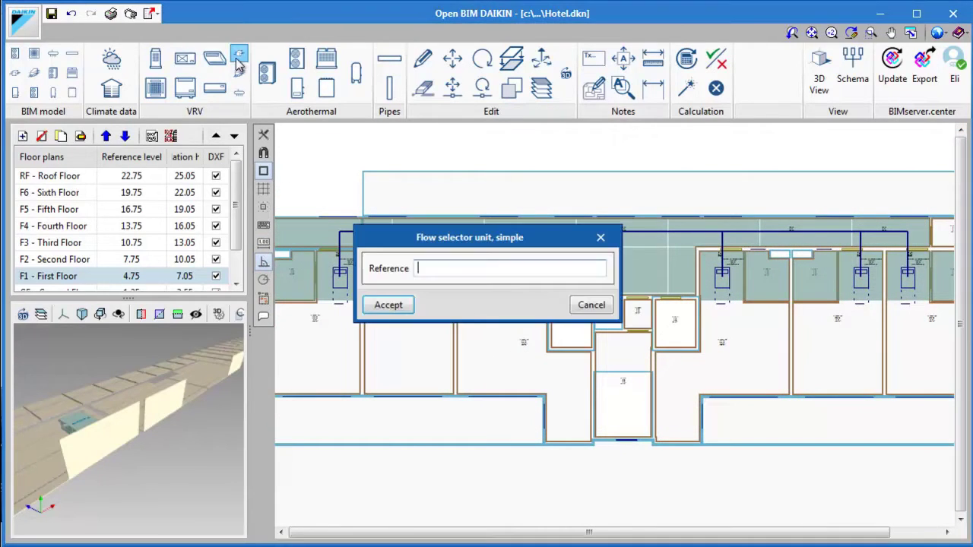
pyautogui.click(384, 315)
pyautogui.scroll(2, 346, 213)
pyautogui.scroll(1, 459, 206)
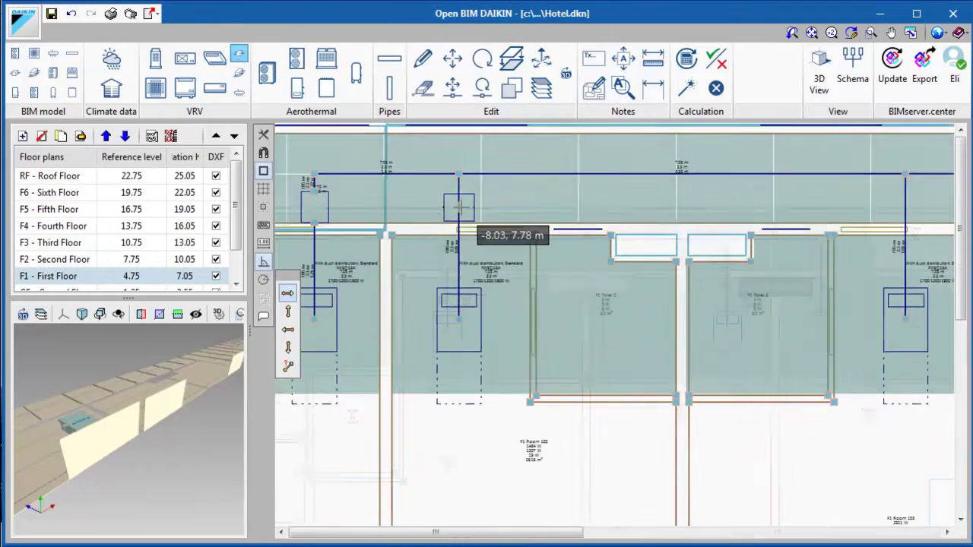
pyautogui.scroll(-2, 459, 207)
pyautogui.scroll(1, 843, 282)
pyautogui.scroll(-1, 592, 299)
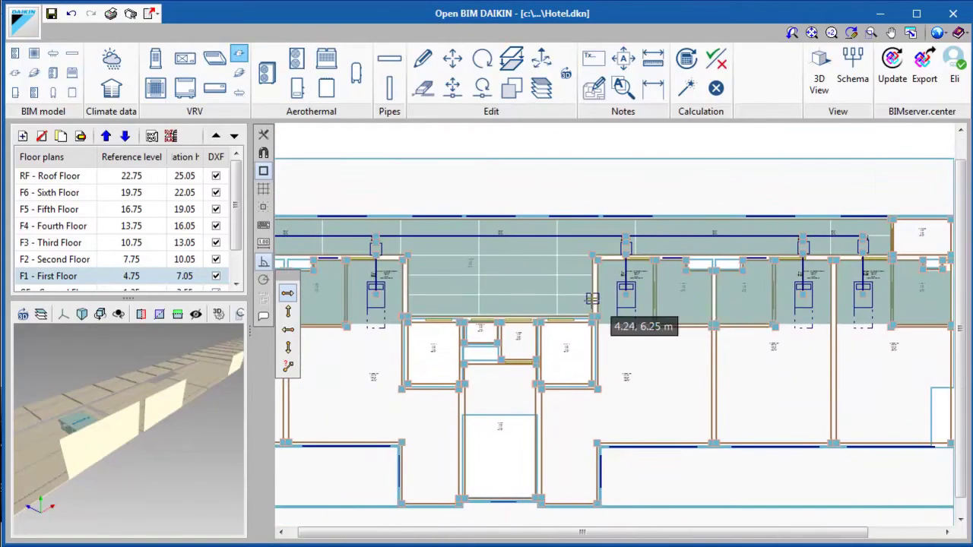
pyautogui.scroll(-1, 592, 299)
# Run a pipe from the lift core to the main run, then show F6 - Sixth Floor.
pyautogui.click(389, 58)
pyautogui.click(327, 305)
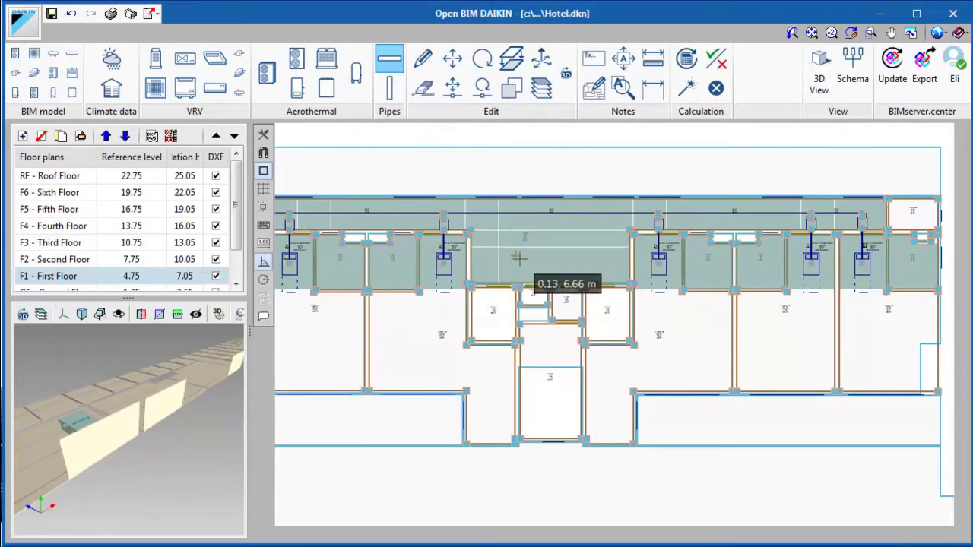
pyautogui.scroll(1, 518, 259)
pyautogui.click(530, 341)
pyautogui.click(530, 192)
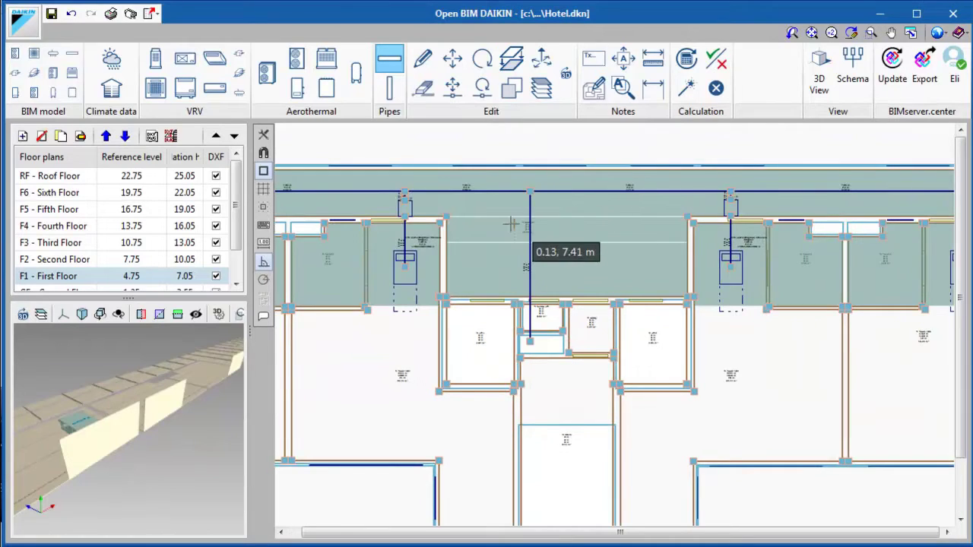
pyautogui.rightClick(511, 224)
pyautogui.click(57, 195)
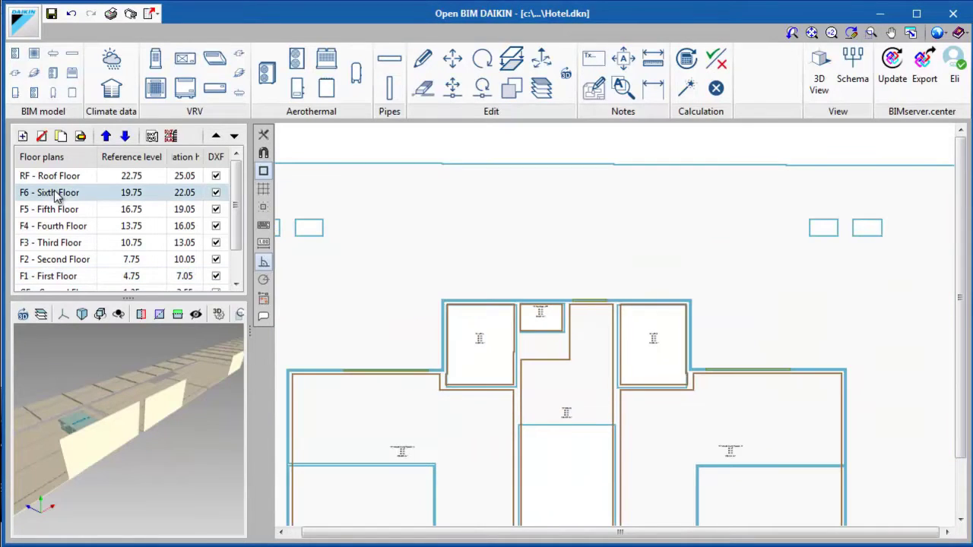
# Place a heat-recovery (3 pipe) REYQ8T outdoor unit beside the building on the sixth floor.
pyautogui.click(154, 59)
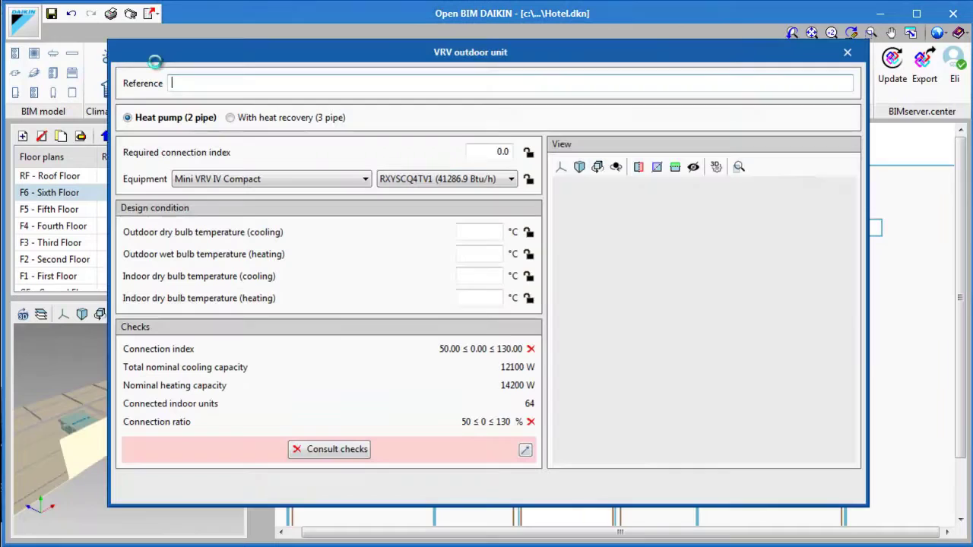
pyautogui.click(299, 120)
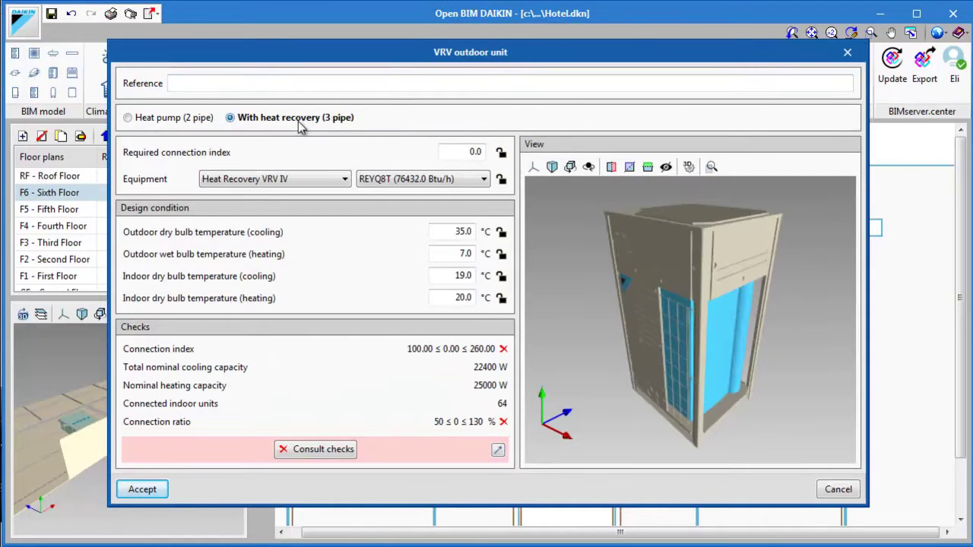
pyautogui.click(438, 179)
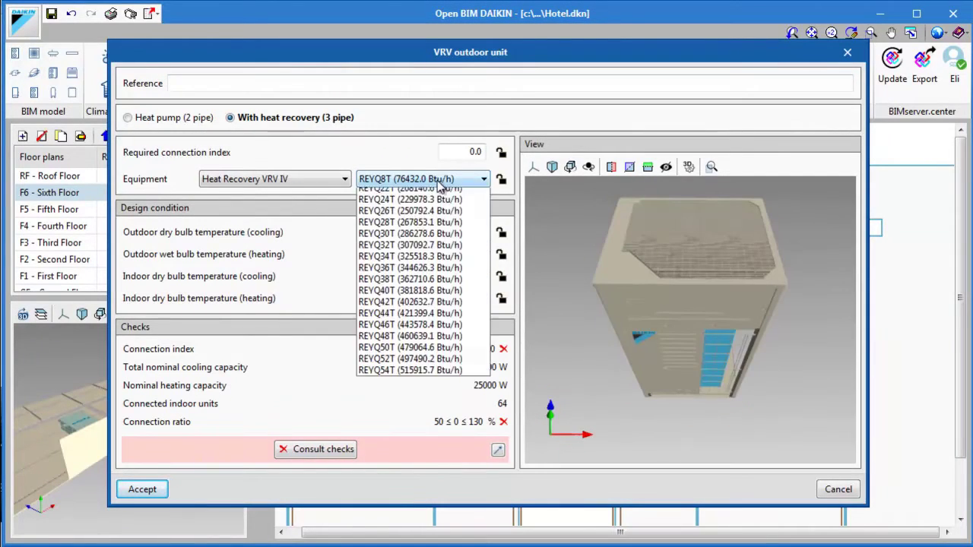
pyautogui.click(143, 489)
pyautogui.scroll(-2, 395, 365)
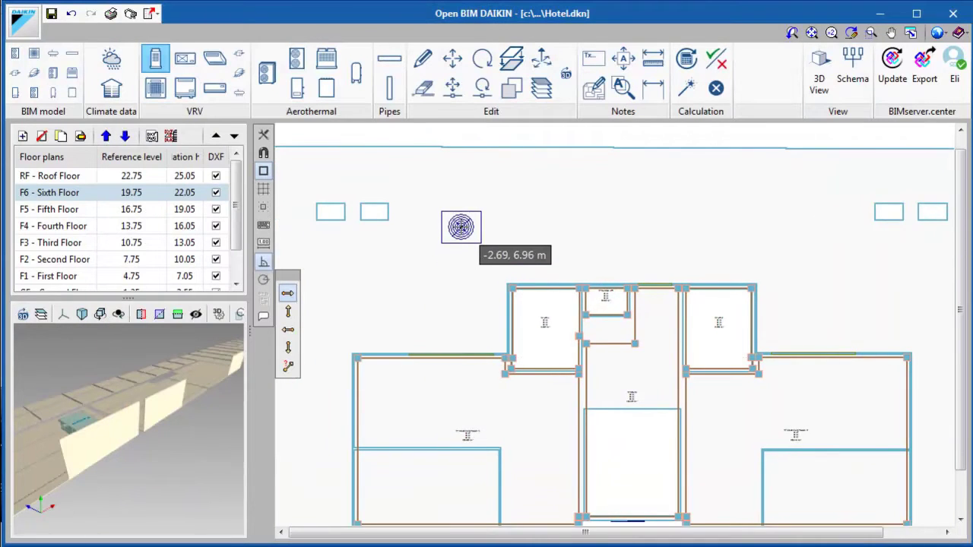
pyautogui.click(461, 228)
# Show F1 - First Floor as a visible floor plan beneath the sixth floor.
pyautogui.click(544, 91)
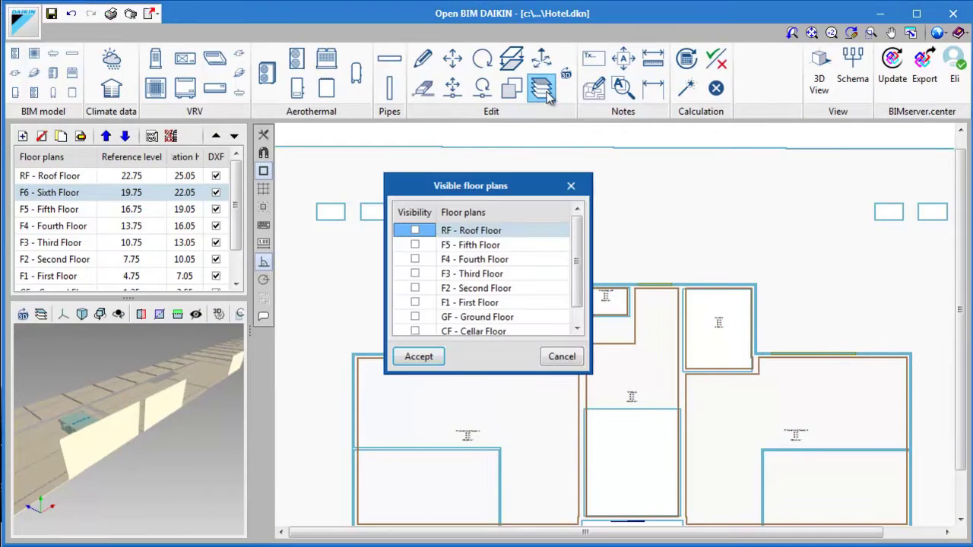
pyautogui.click(415, 303)
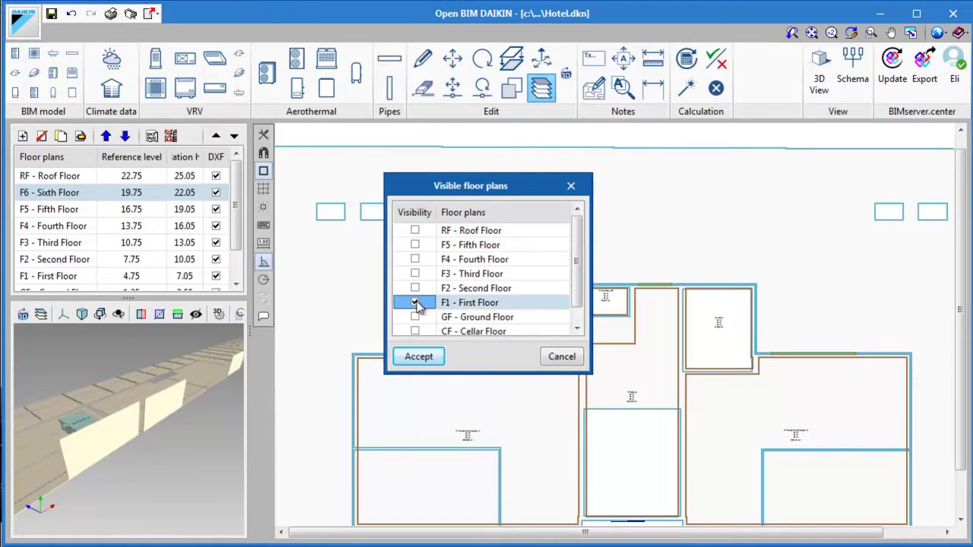
pyautogui.click(418, 356)
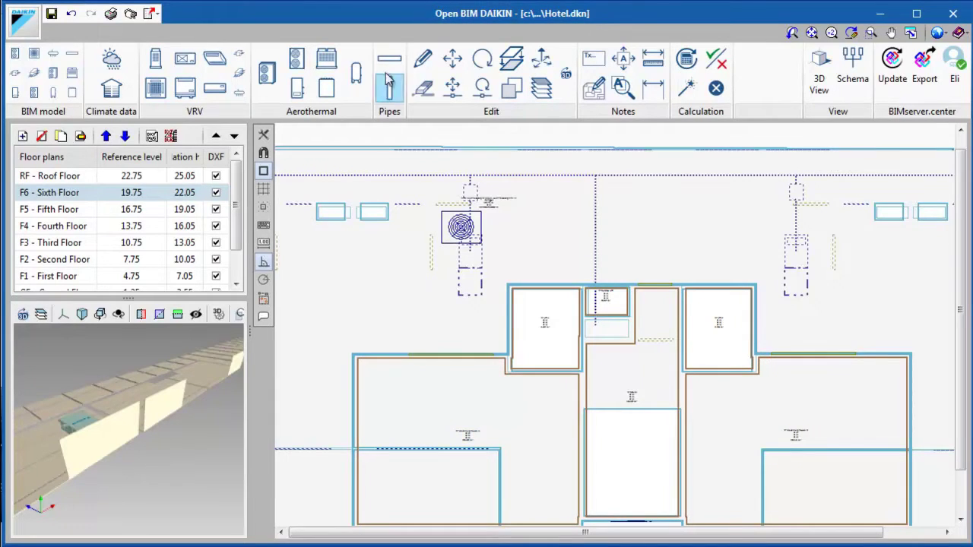
# Draw a horizontal pipe from the outdoor unit to the service lift.
pyautogui.click(390, 61)
pyautogui.click(333, 304)
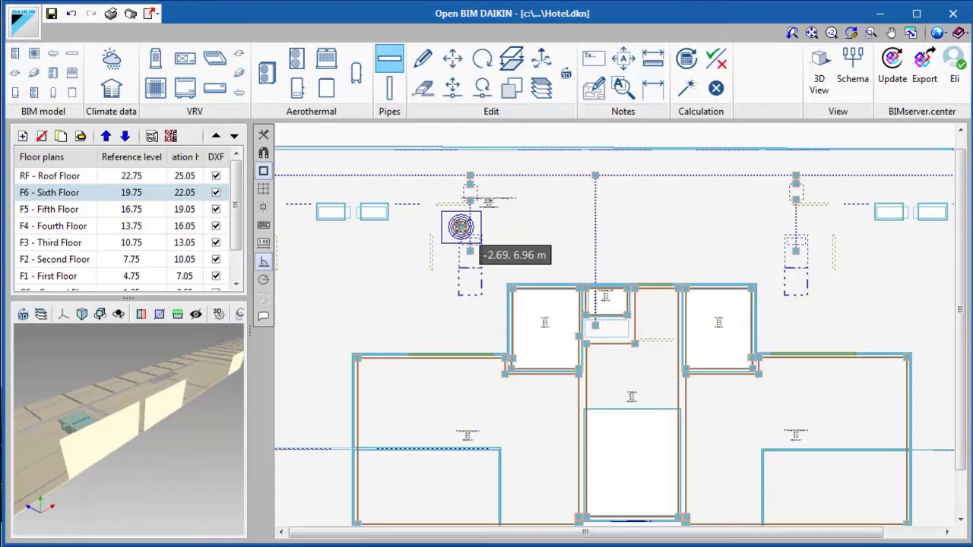
pyautogui.click(460, 227)
pyautogui.click(596, 227)
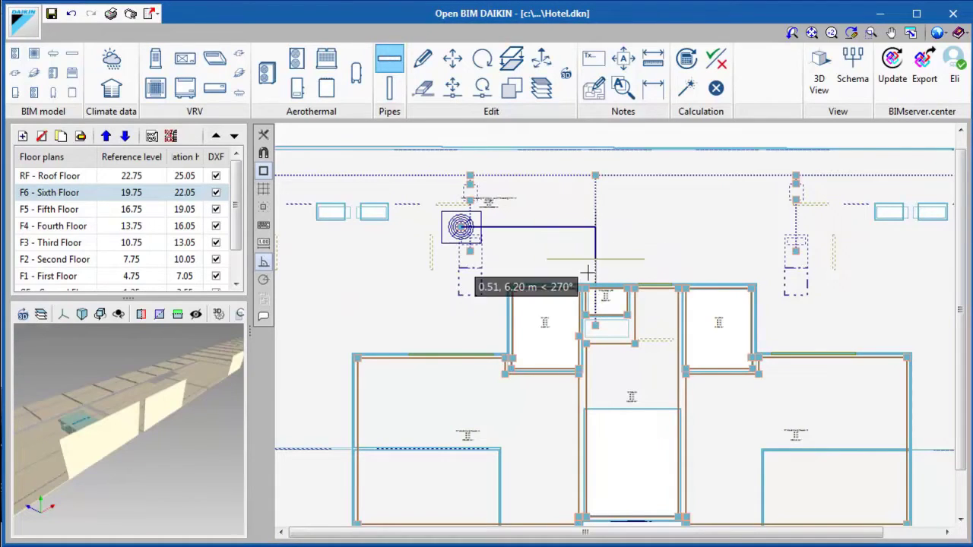
pyautogui.click(595, 326)
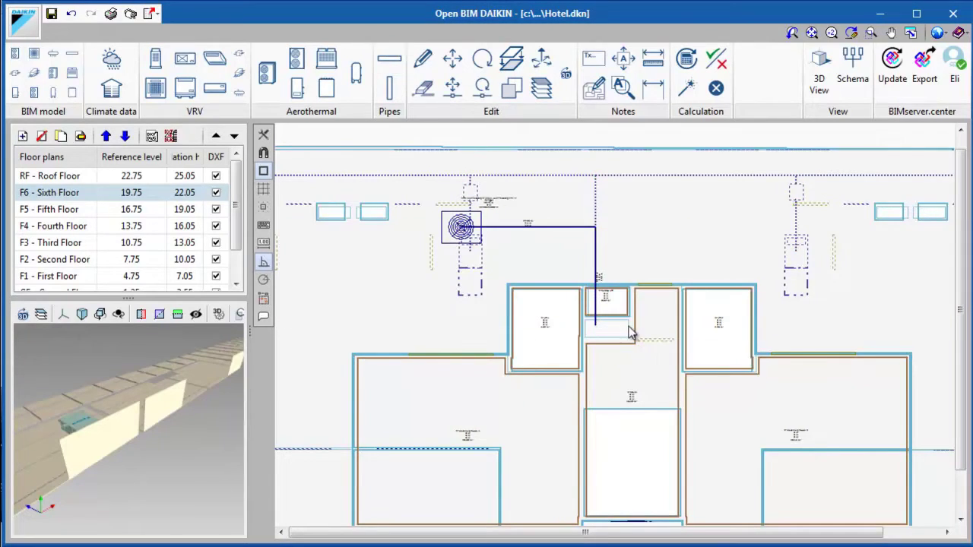
# Add a vertical riser pipe at the end of that pipe.
pyautogui.click(390, 88)
pyautogui.click(320, 304)
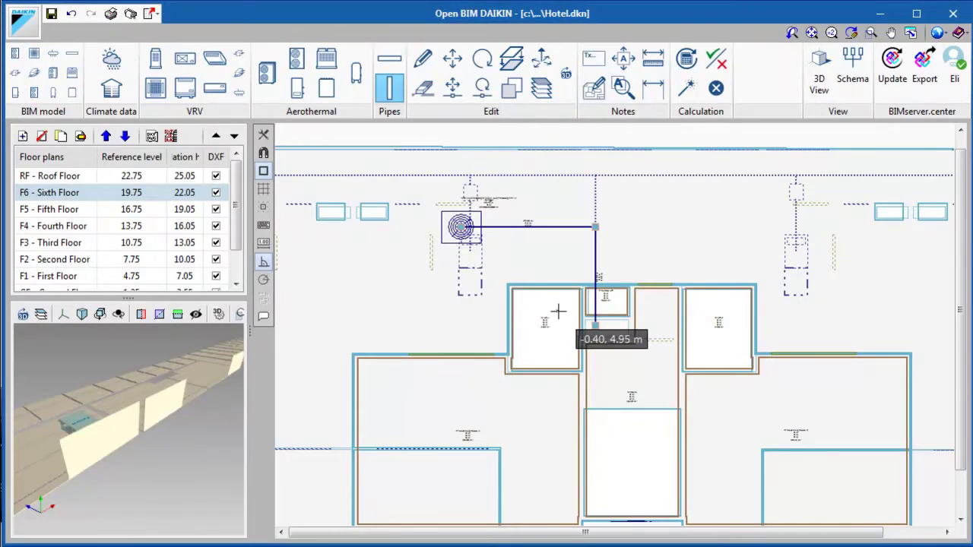
pyautogui.scroll(2, 600, 323)
pyautogui.scroll(3, 601, 326)
pyautogui.click(635, 334)
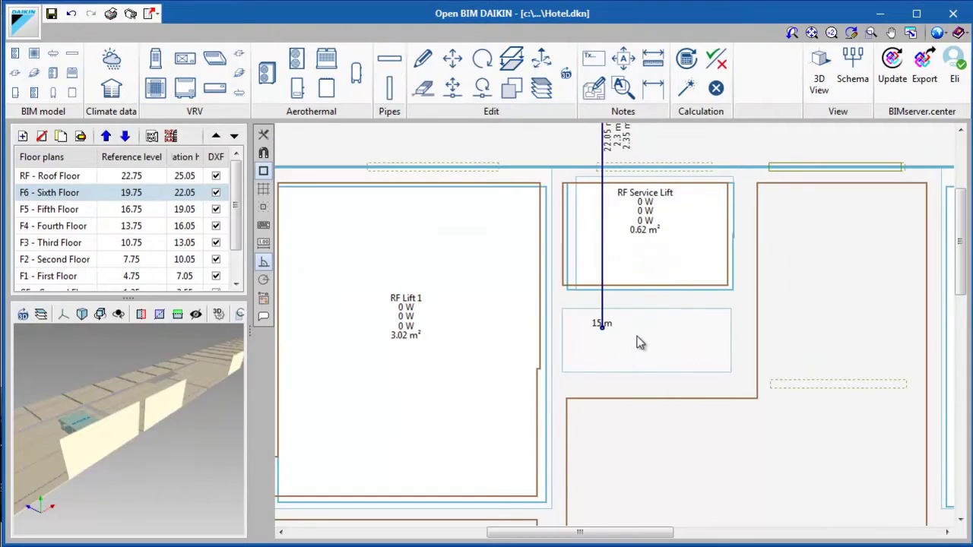
# Switch to F1 - First Floor and zoom out over the corridor piping.
pyautogui.scroll(-2, 636, 335)
pyautogui.scroll(-2, 636, 339)
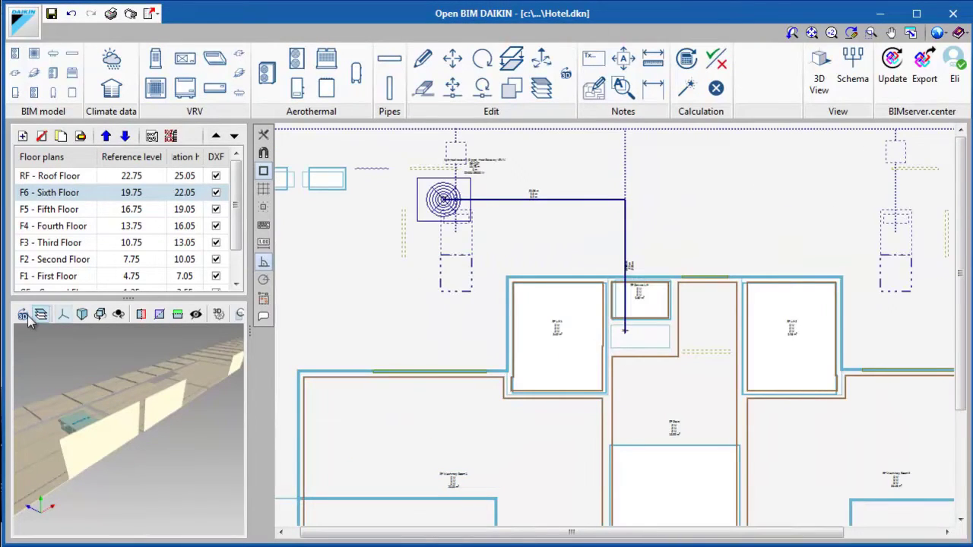
pyautogui.scroll(-2, 104, 390)
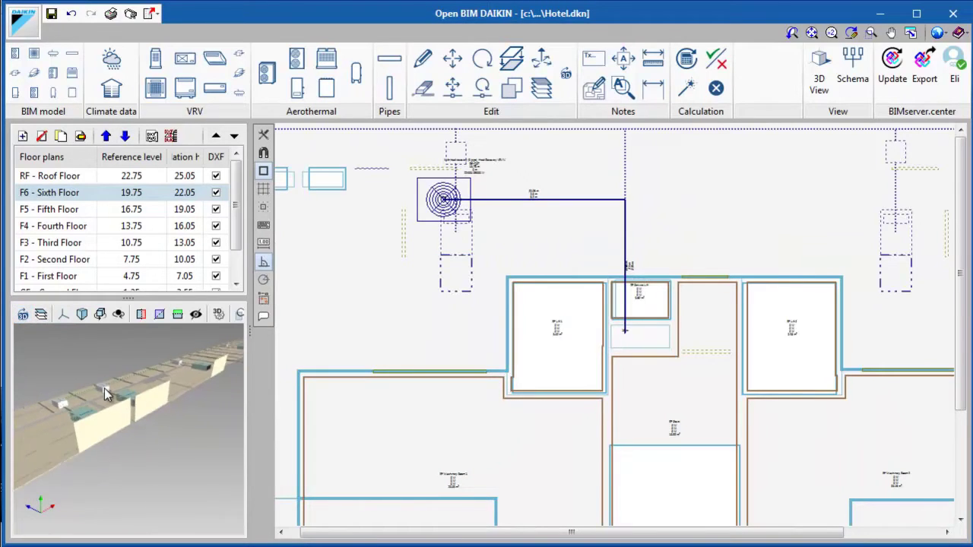
pyautogui.scroll(-3, 101, 410)
pyautogui.scroll(-2, 96, 431)
pyautogui.scroll(2, 97, 431)
pyautogui.scroll(2, 100, 419)
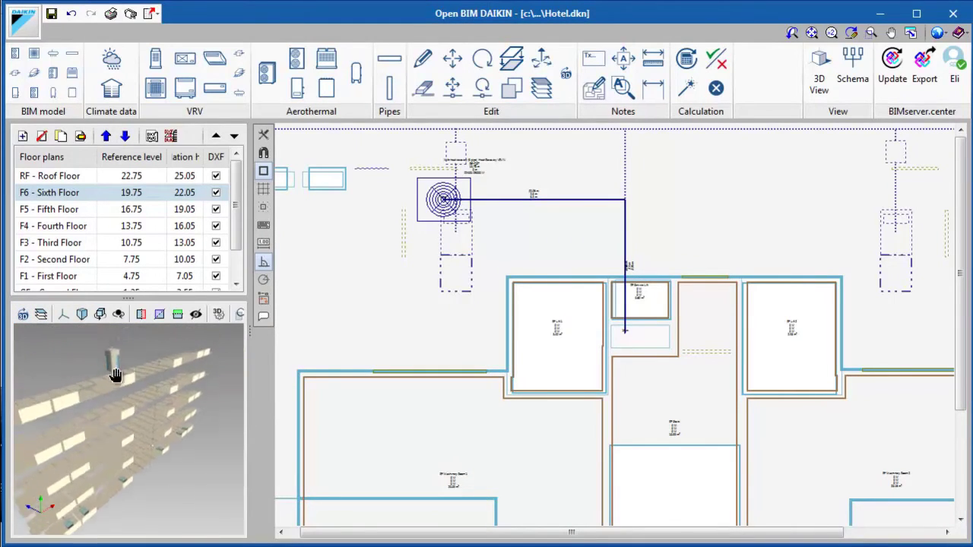
pyautogui.scroll(3, 102, 412)
pyautogui.click(74, 279)
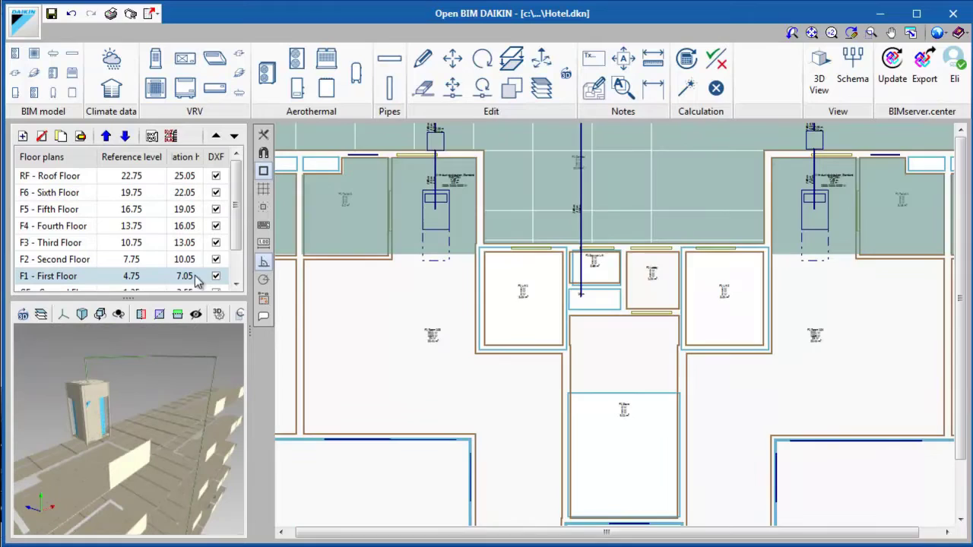
pyautogui.scroll(-2, 514, 296)
pyautogui.scroll(-1, 522, 304)
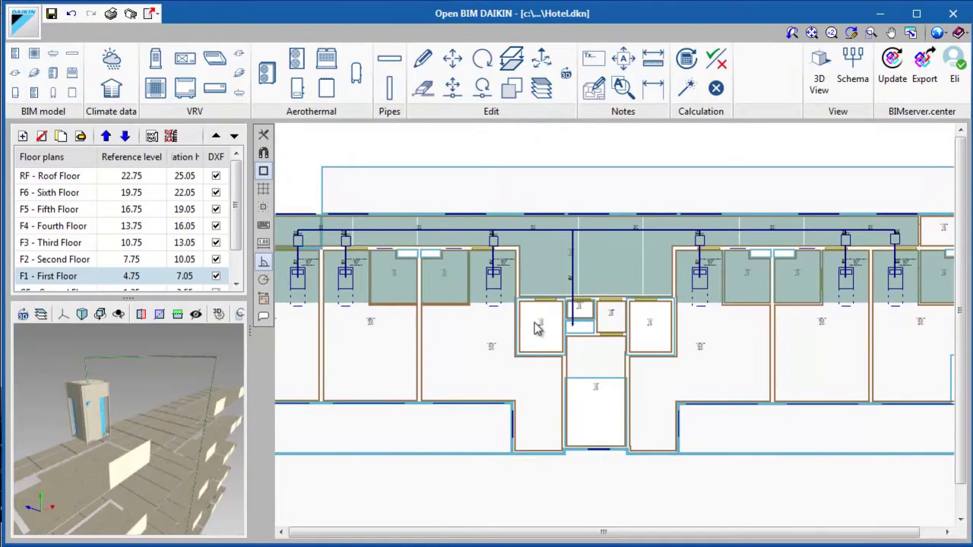
# Run the calculation and inspect the sized gas, liquid and discharge pipe diameters.
pyautogui.click(688, 89)
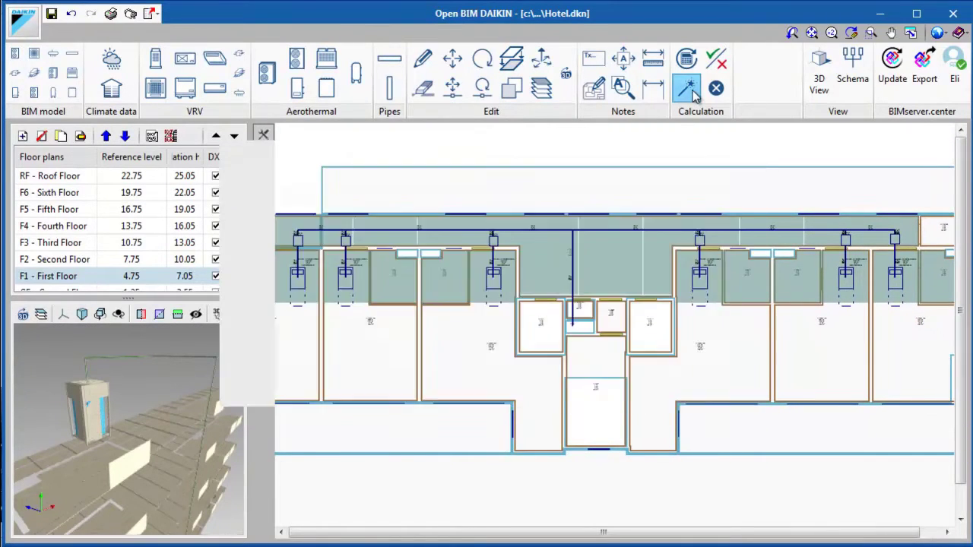
pyautogui.scroll(2, 582, 249)
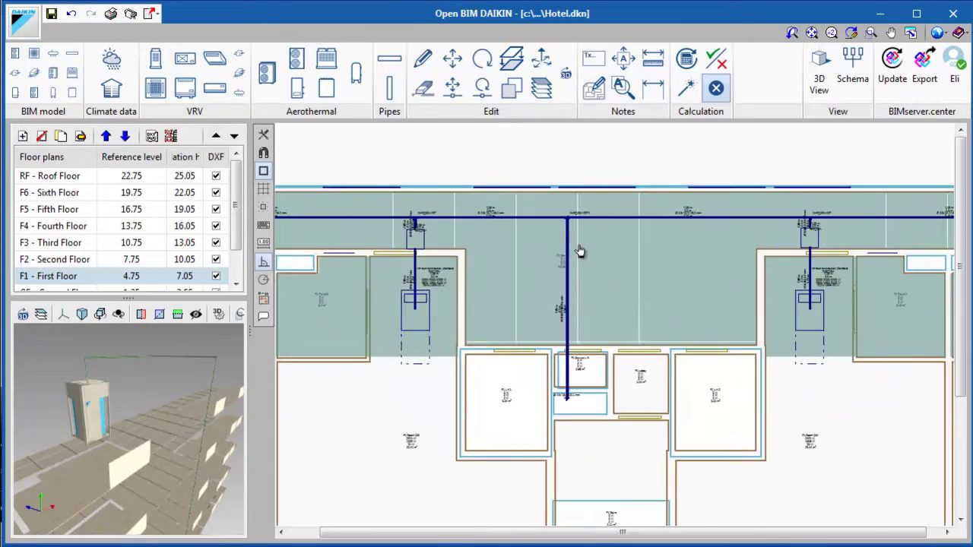
pyautogui.scroll(2, 582, 250)
pyautogui.scroll(1, 580, 250)
pyautogui.scroll(1, 580, 251)
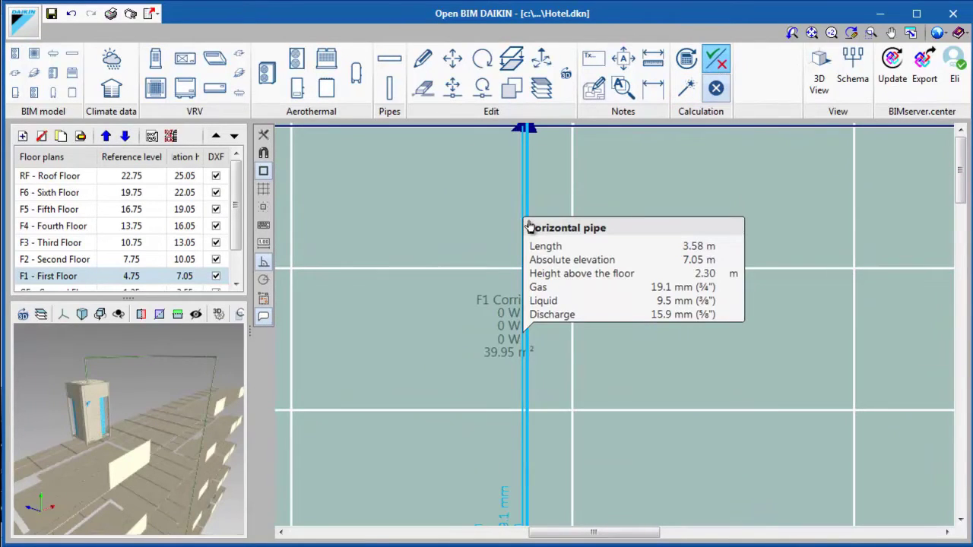
pyautogui.scroll(-3, 530, 227)
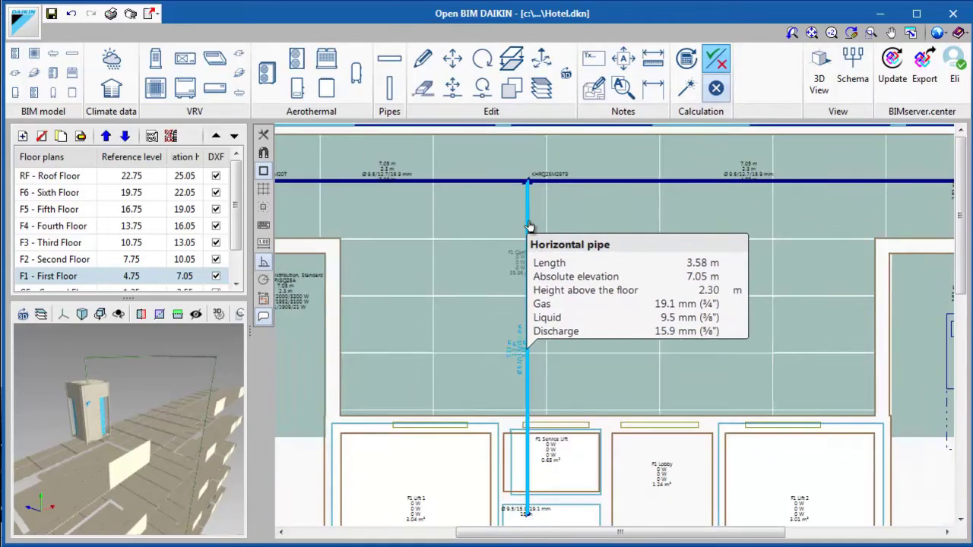
pyautogui.moveTo(523, 205); pyautogui.dragTo(740, 246, button='middle')
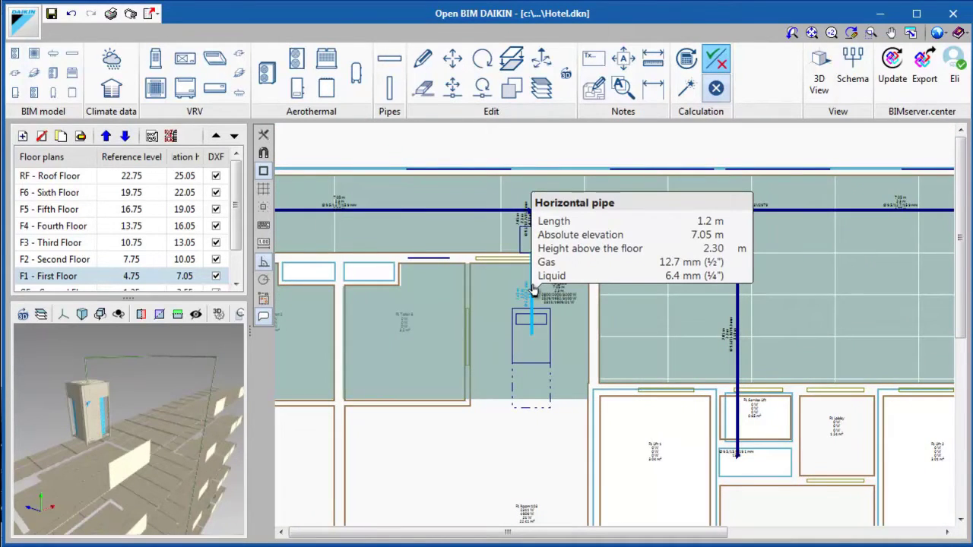
pyautogui.scroll(-2, 533, 291)
# Check a guest room's indoor unit, keeping model FXSQ25A.
pyautogui.moveTo(531, 284); pyautogui.dragTo(562, 270, button='middle')
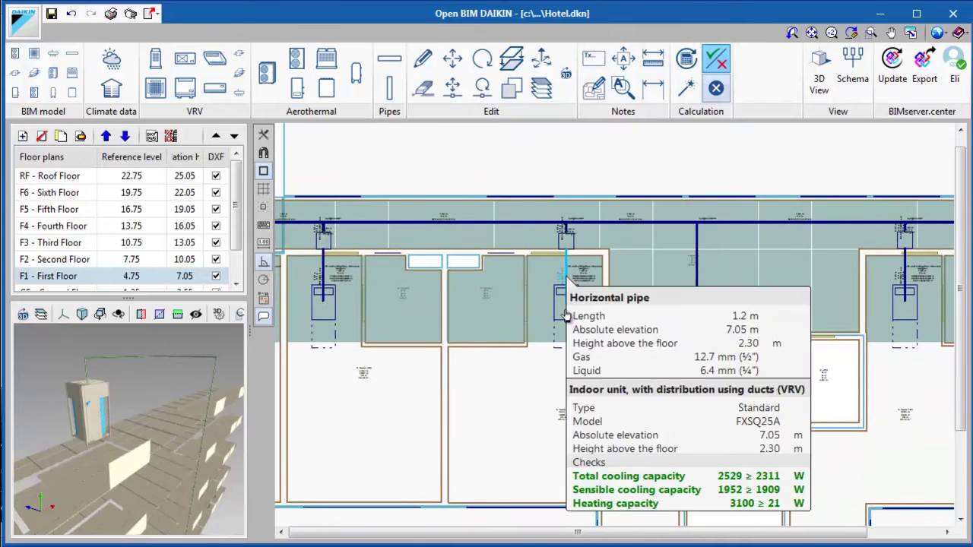
pyautogui.click(562, 298)
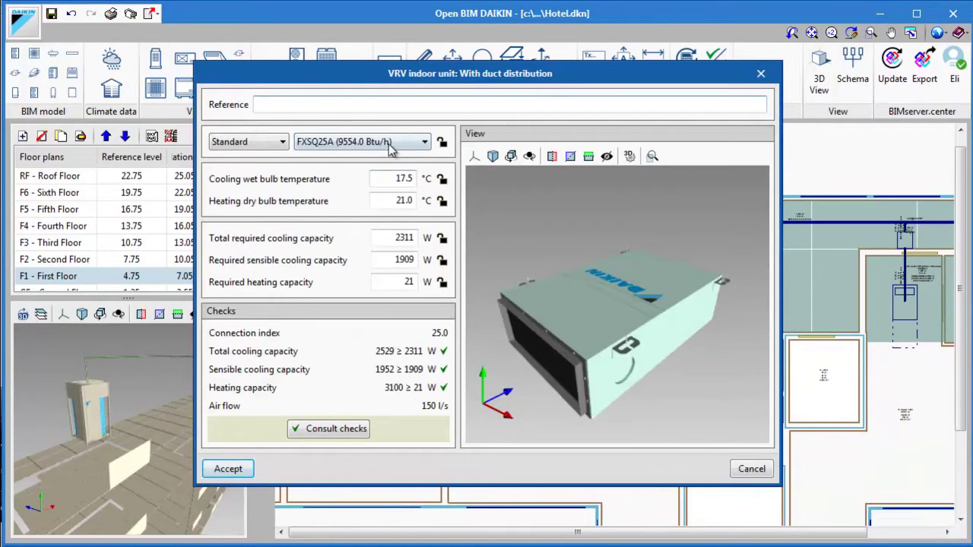
pyautogui.click(392, 145)
pyautogui.click(390, 145)
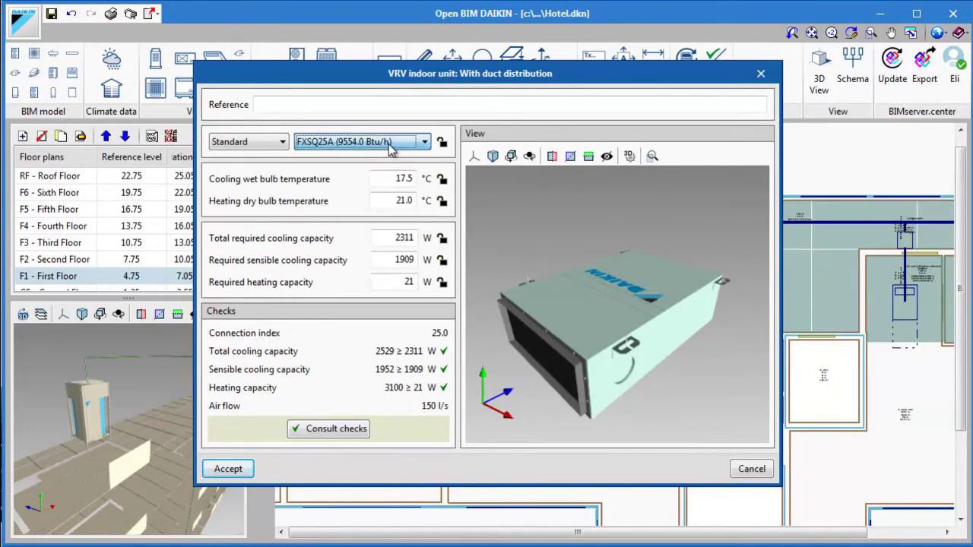
pyautogui.click(760, 74)
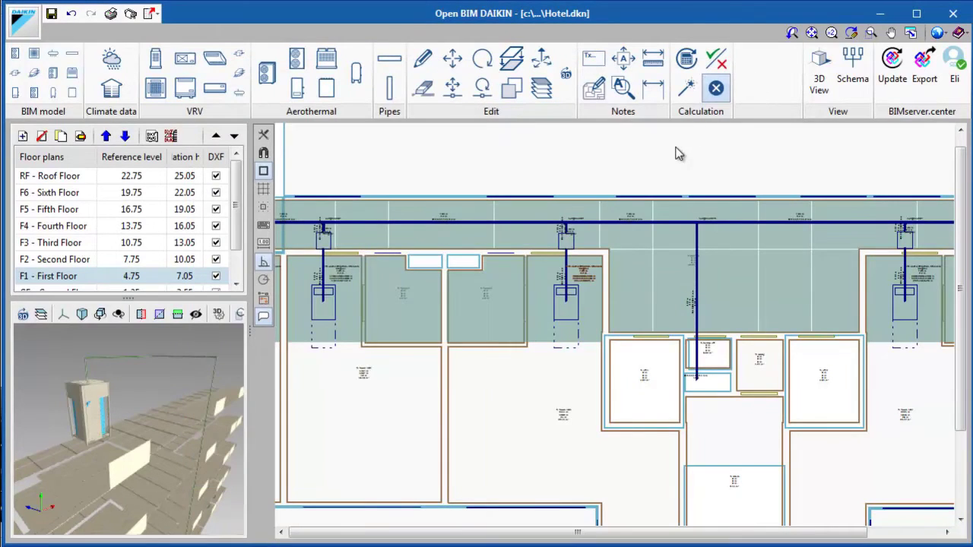
# View the piping schema and generate the VRV calculation report.
pyautogui.click(851, 75)
pyautogui.click(111, 16)
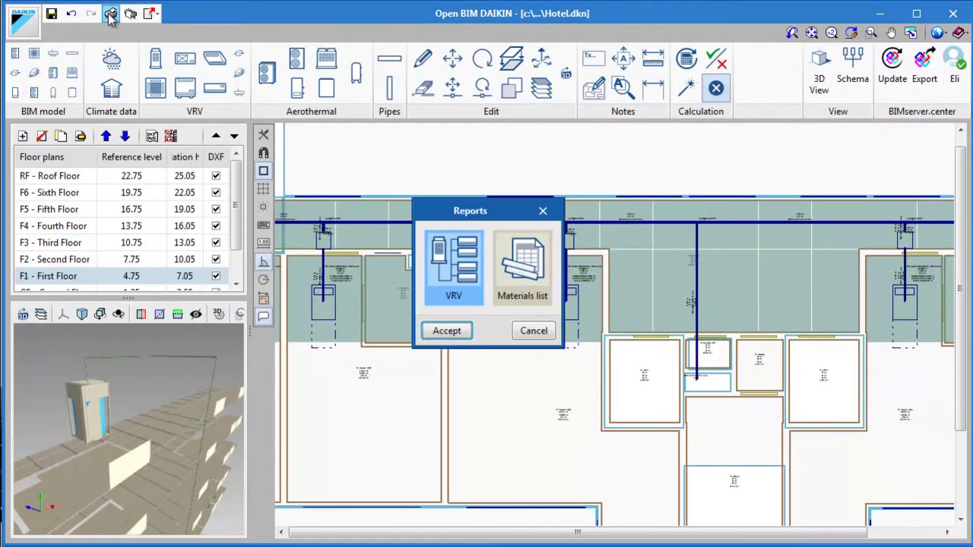
pyautogui.click(446, 332)
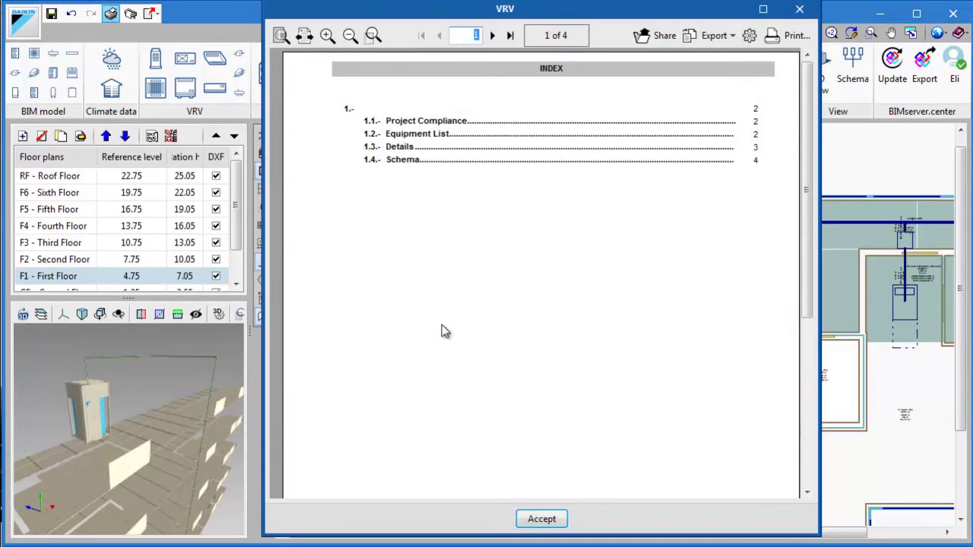
# Page through the report to its page 4 schema and view its export formats.
pyautogui.click(493, 36)
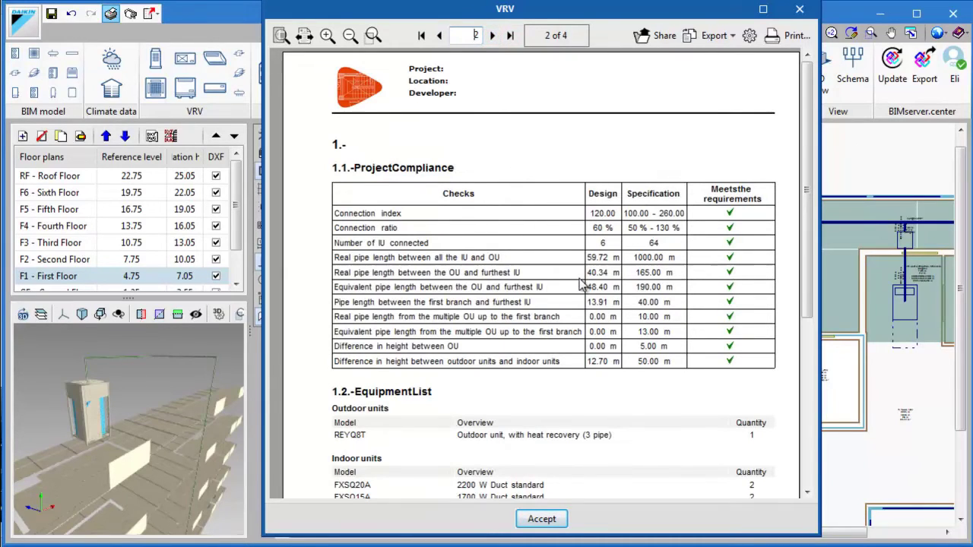
pyautogui.scroll(-2, 580, 284)
pyautogui.scroll(-3, 580, 284)
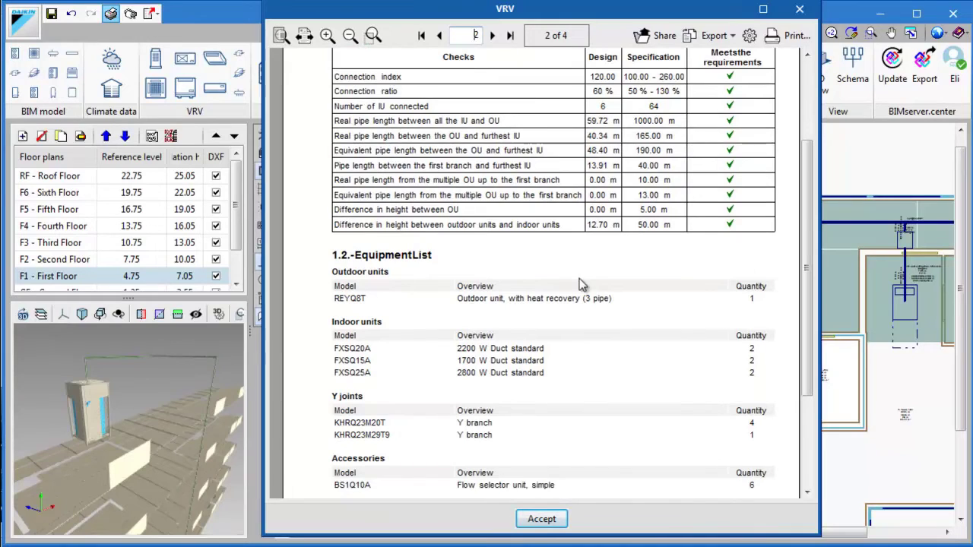
pyautogui.scroll(-4, 580, 284)
pyautogui.scroll(-1, 580, 282)
pyautogui.click(493, 36)
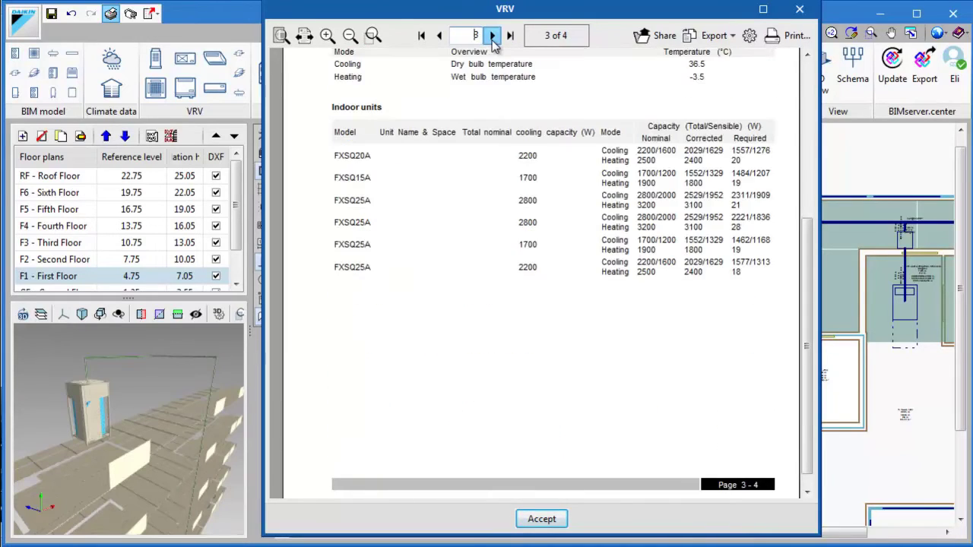
pyautogui.scroll(8, 493, 230)
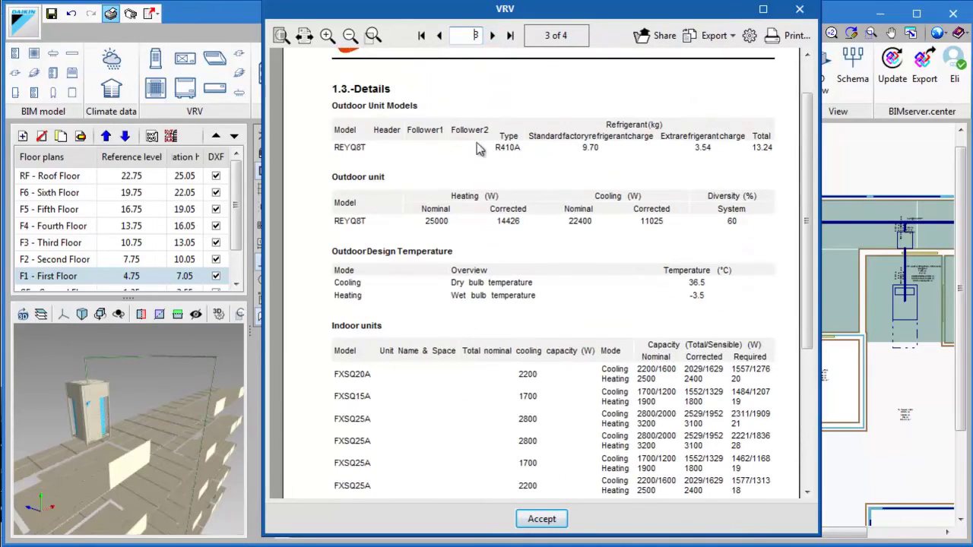
pyautogui.click(493, 36)
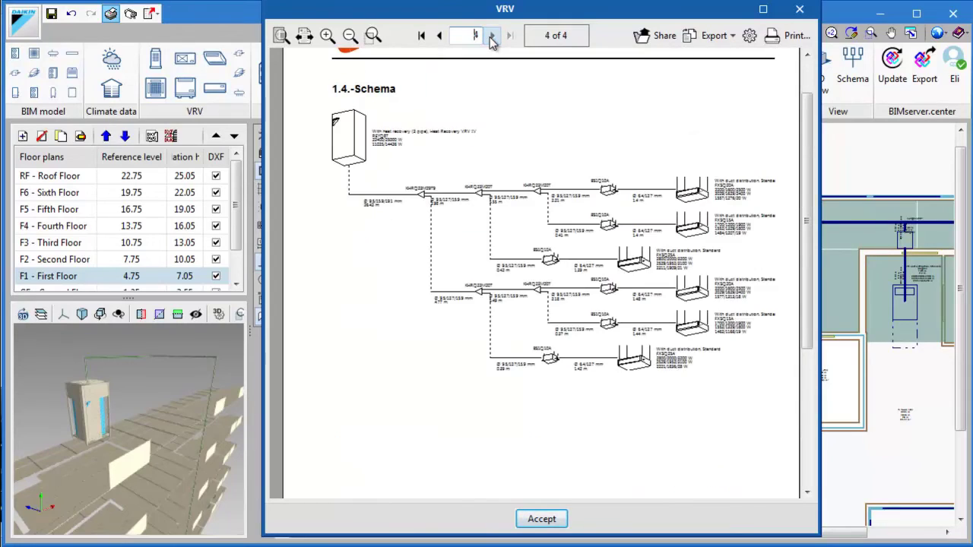
pyautogui.click(709, 36)
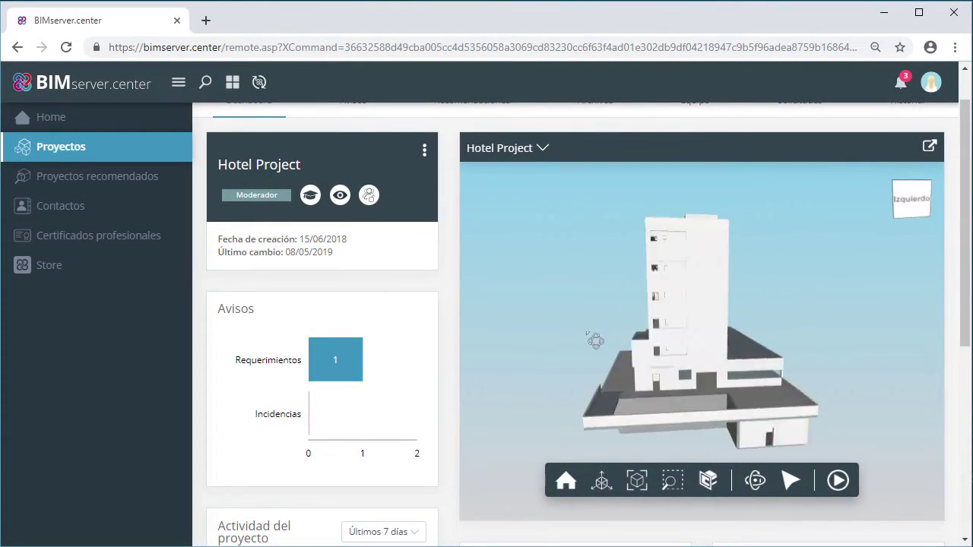
# Orbit the Hotel Project 3D model on BIMserver.center to view another side of the hotel.
pyautogui.moveTo(593, 342); pyautogui.dragTo(530, 342)
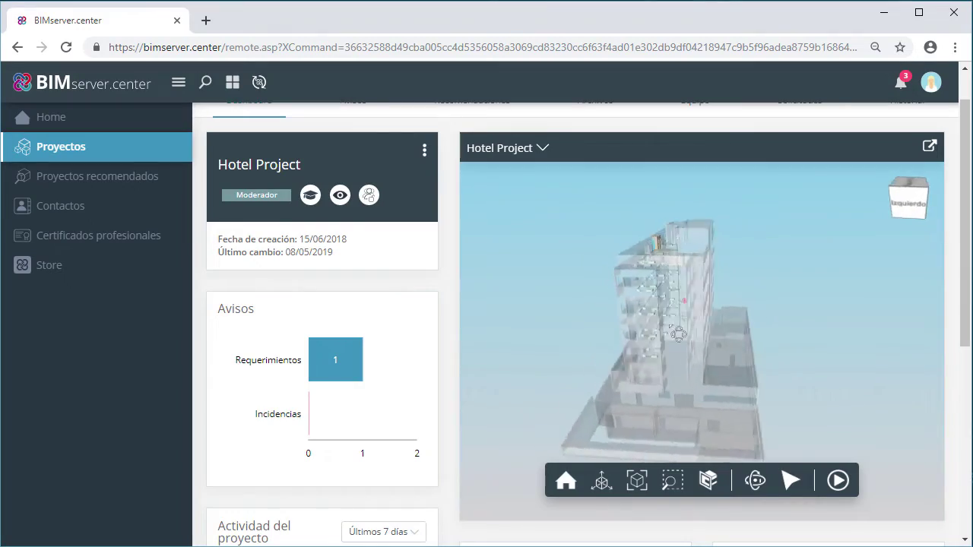